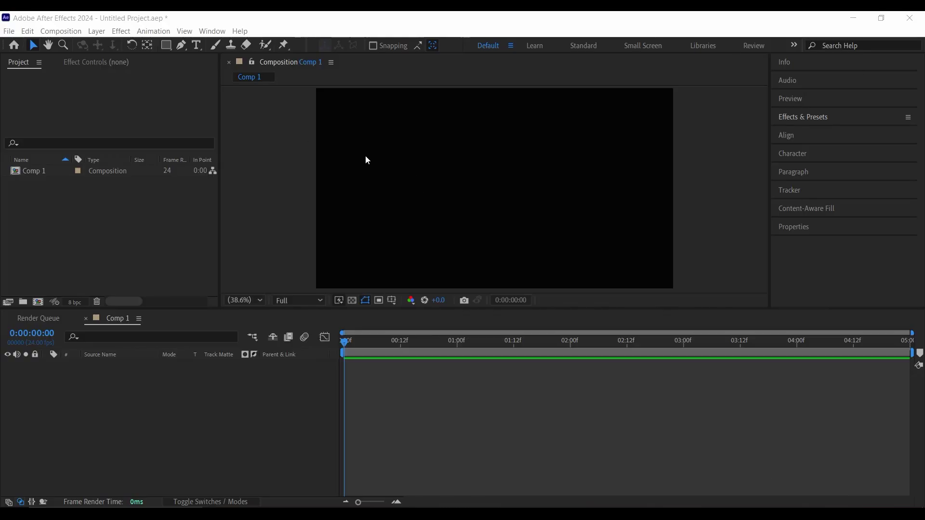
{"action": "left_click", "coordinate": [34, 173]}
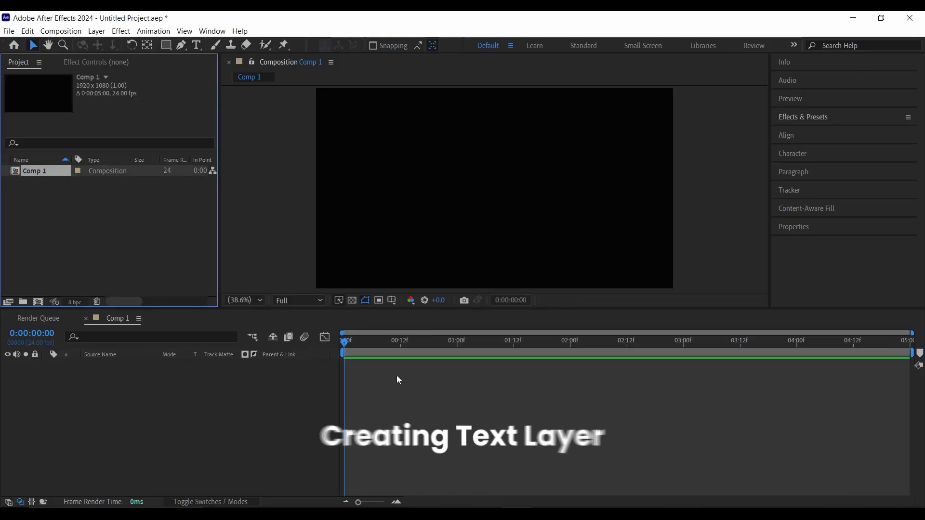
{"action": "left_click", "coordinate": [273, 338]}
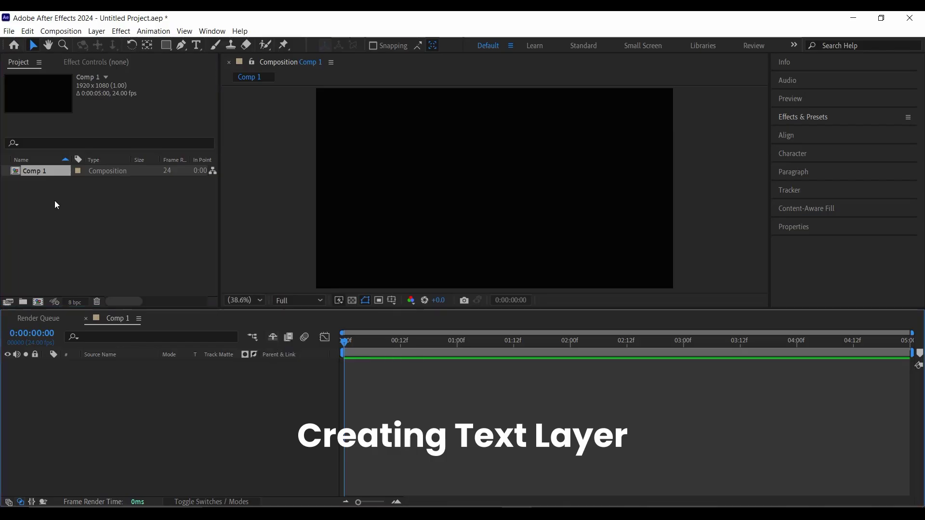
{"action": "left_click", "coordinate": [96, 31]}
{"action": "mouse_move", "coordinate": [248, 46]}
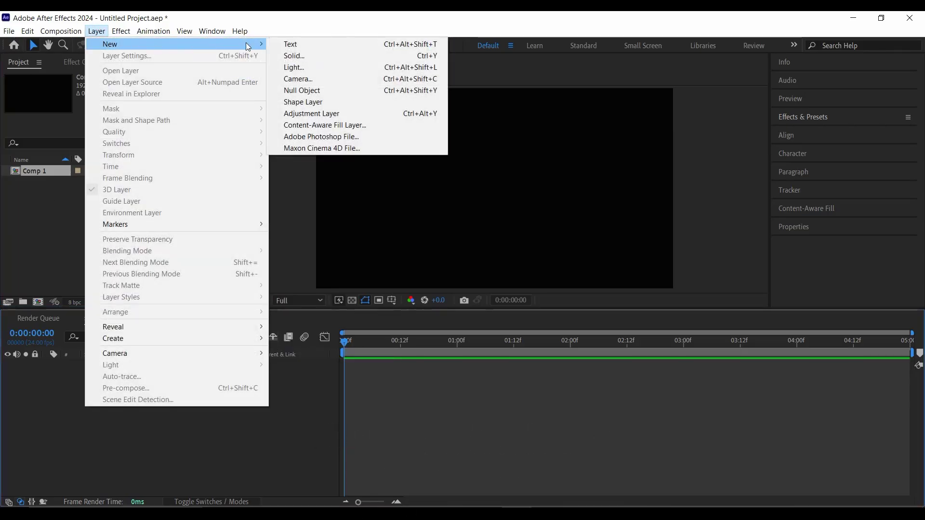
{"action": "left_click", "coordinate": [296, 44]}
{"action": "left_click", "coordinate": [197, 46]}
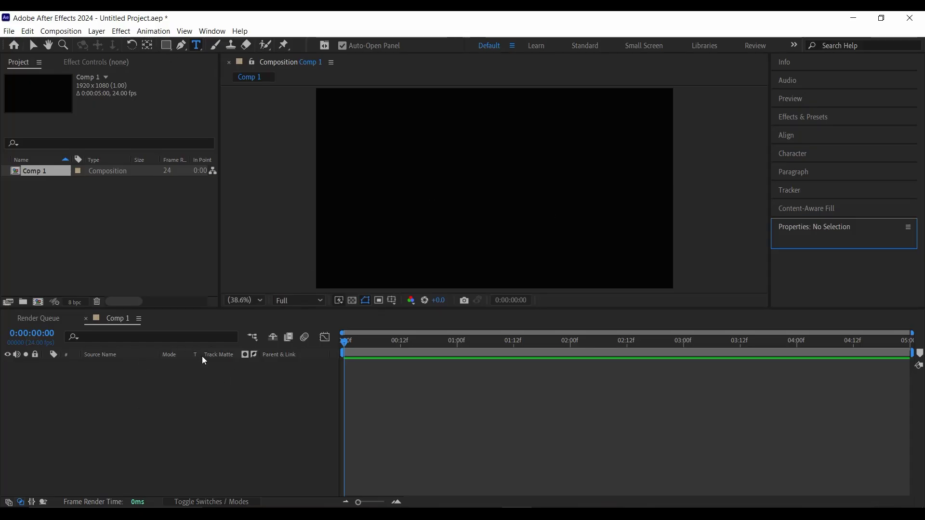
Create a new text layer in Comp 1 reading "DAYDREAM"
{"action": "right_click", "coordinate": [163, 401]}
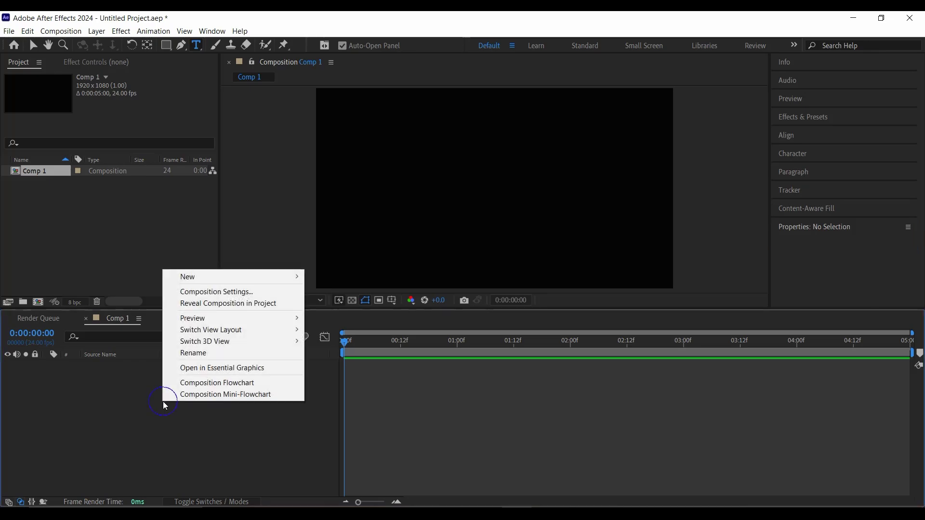
{"action": "mouse_move", "coordinate": [200, 278]}
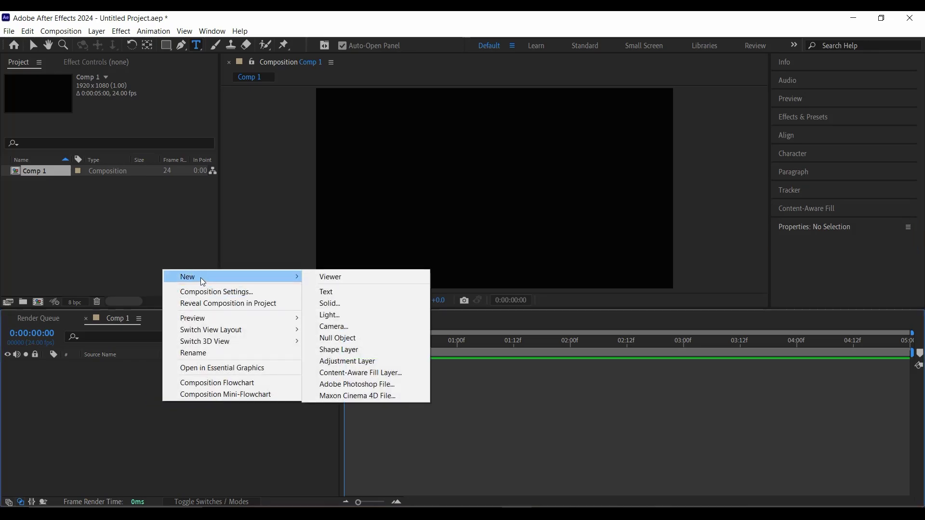
{"action": "left_click", "coordinate": [336, 293]}
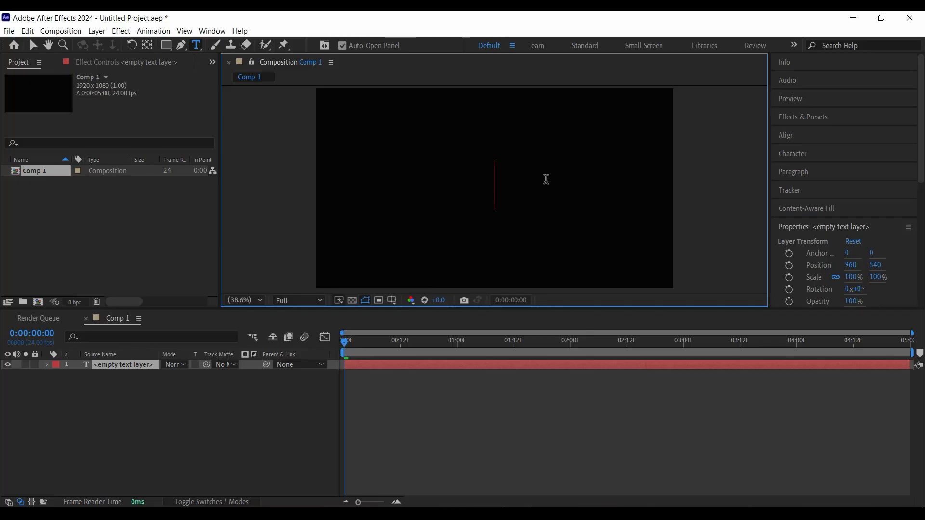
{"action": "type", "text": "DAYDREAM"}
{"action": "left_click", "coordinate": [131, 413]}
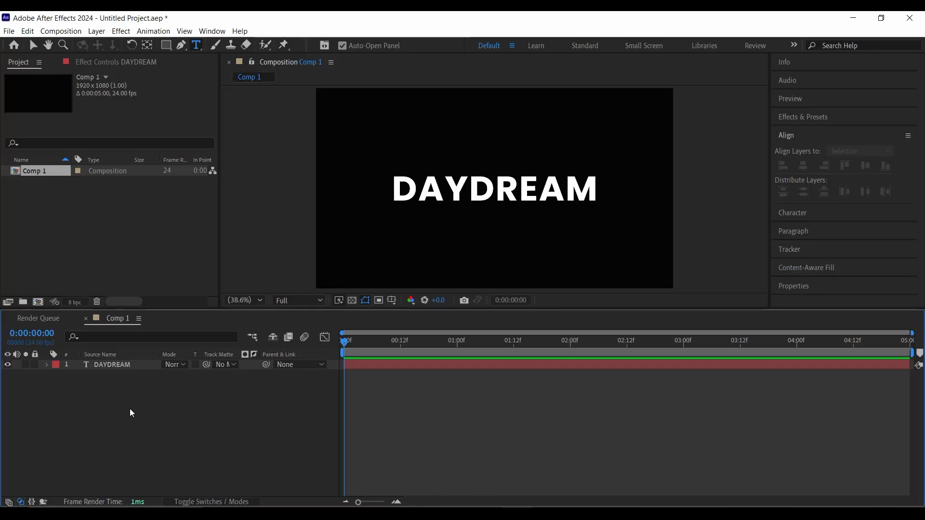
Select the DAYDREAM text layer and display its character formatting settings
{"action": "left_click", "coordinate": [121, 364]}
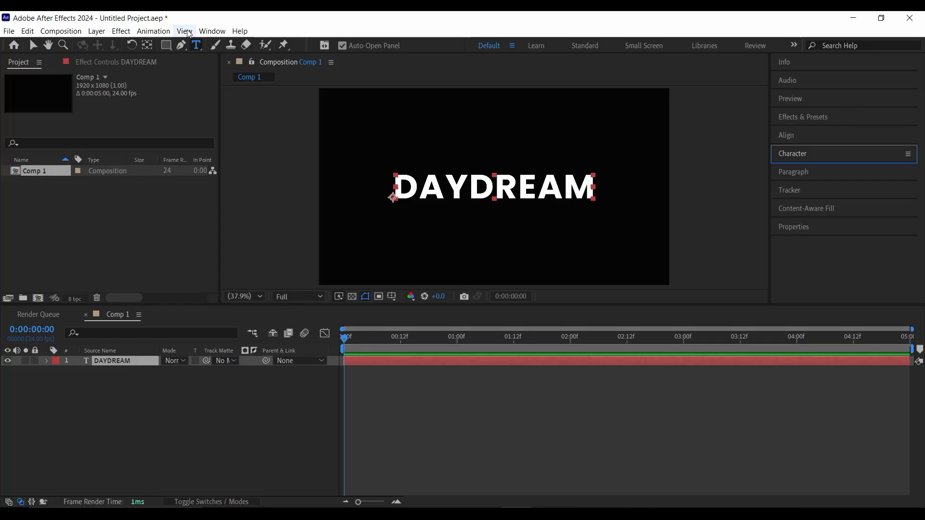
{"action": "left_click", "coordinate": [212, 32]}
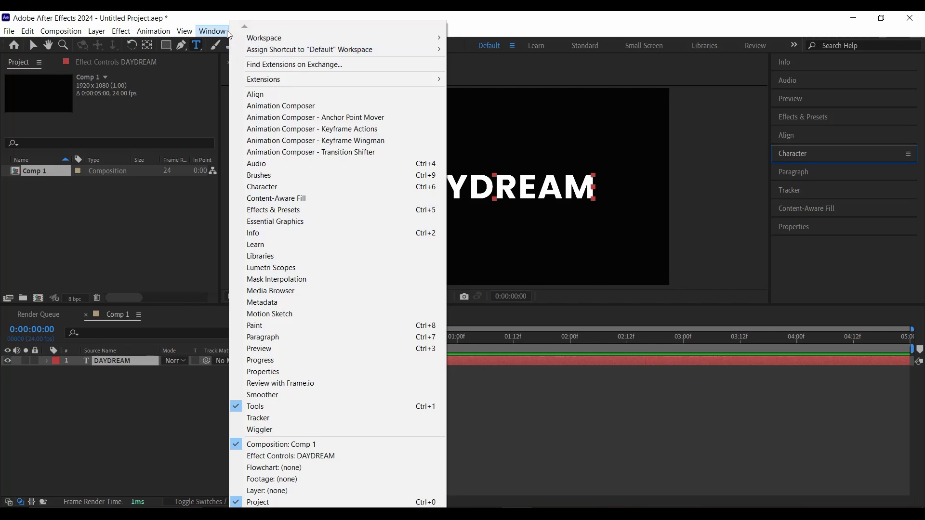
{"action": "left_click", "coordinate": [226, 33]}
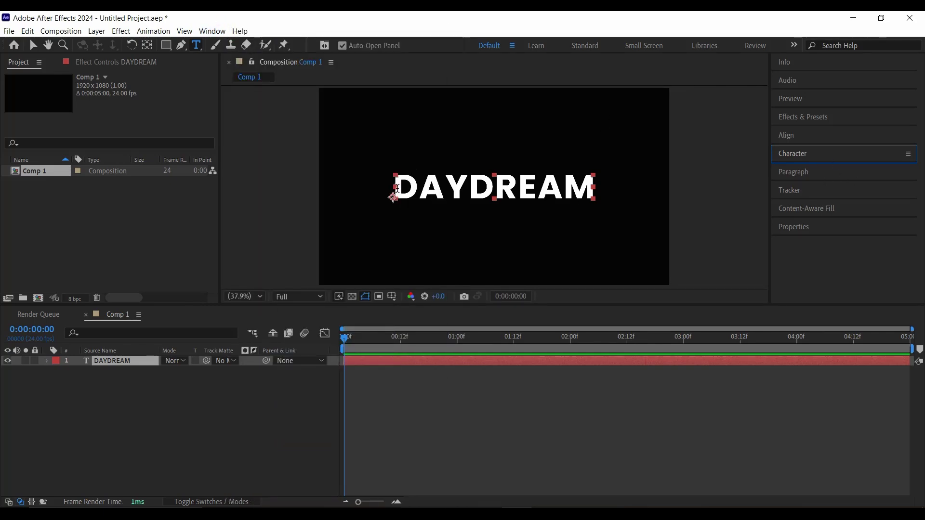
{"action": "left_click", "coordinate": [793, 154]}
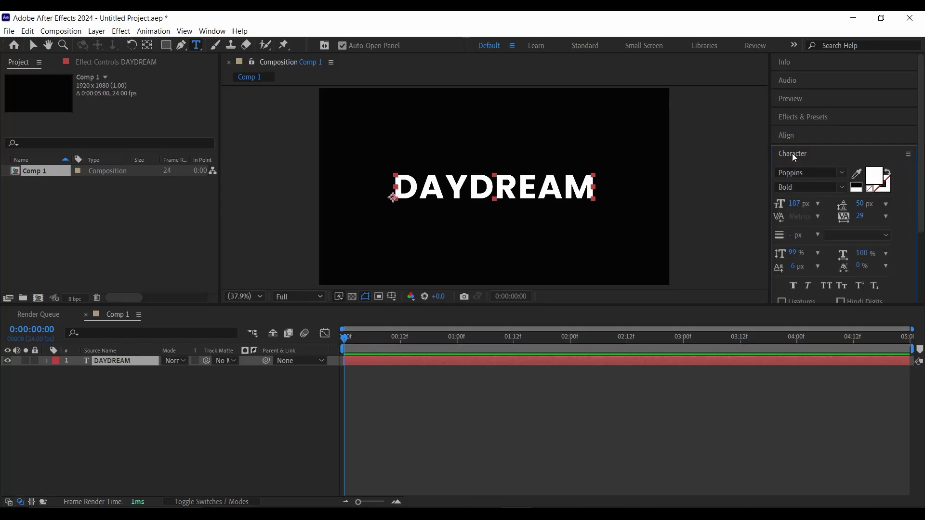
Browse the font families available for the DAYDREAM text without choosing a different one
{"action": "left_click", "coordinate": [841, 173]}
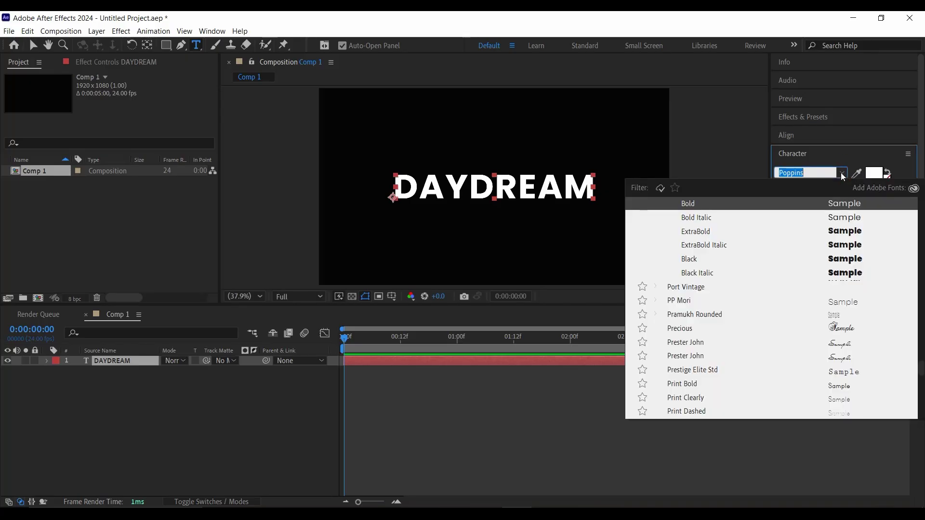
{"action": "scroll", "coordinate": [838, 337], "scroll_direction": "up", "scroll_amount": 2}
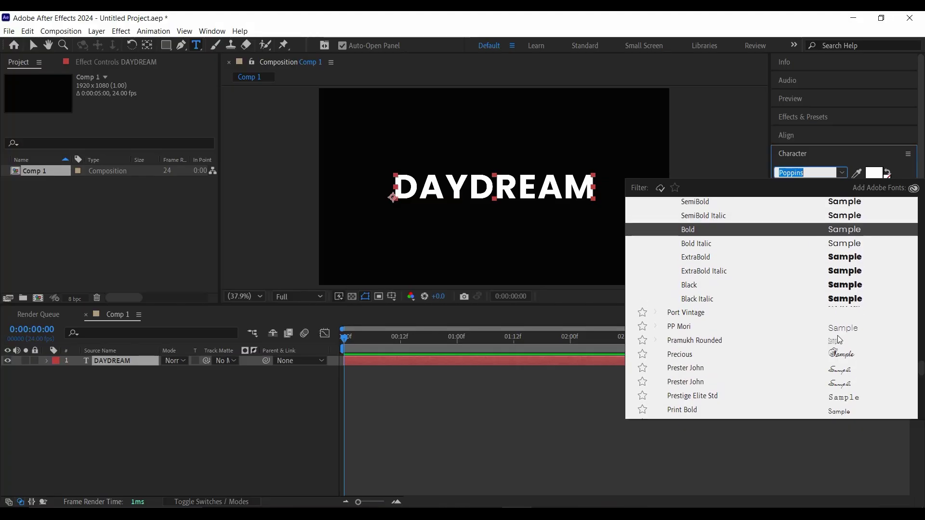
{"action": "scroll", "coordinate": [838, 339], "scroll_direction": "up", "scroll_amount": 1}
{"action": "scroll", "coordinate": [839, 337], "scroll_direction": "down", "scroll_amount": 5}
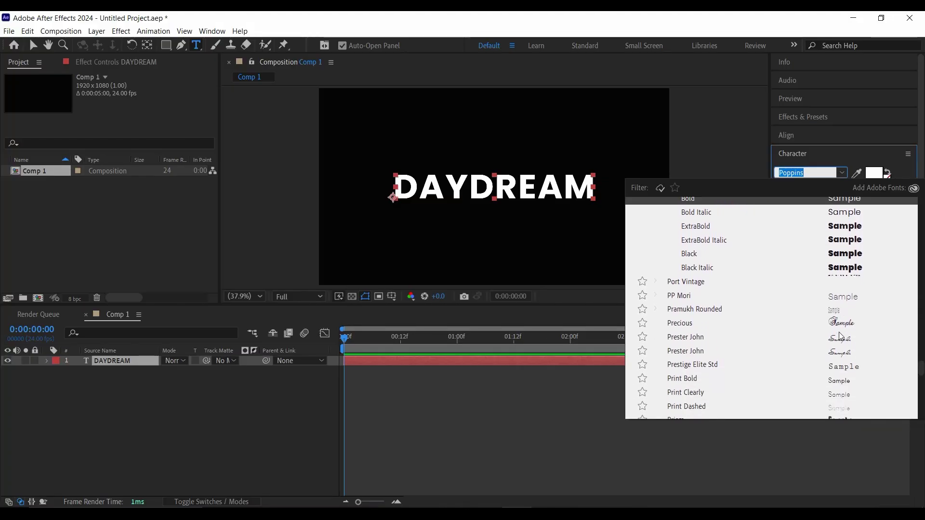
{"action": "scroll", "coordinate": [841, 336], "scroll_direction": "down", "scroll_amount": 2}
{"action": "scroll", "coordinate": [842, 336], "scroll_direction": "up", "scroll_amount": 2}
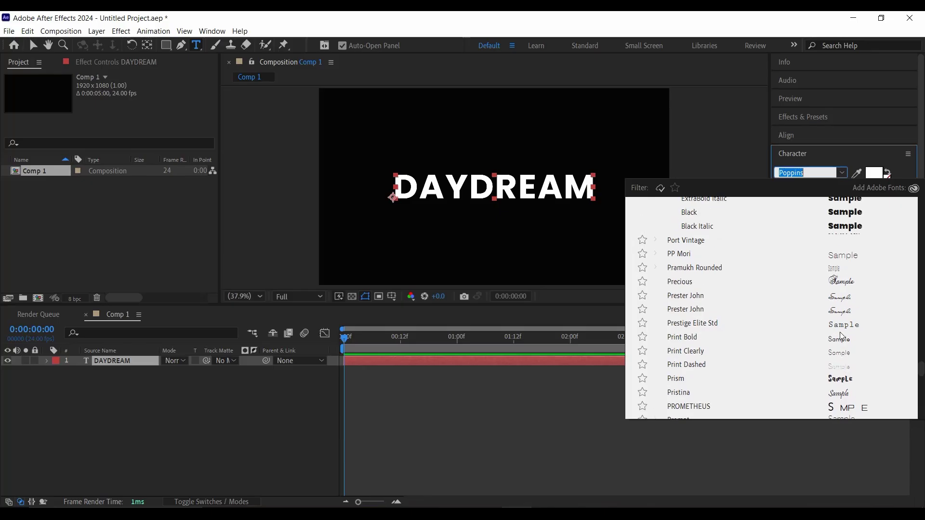
{"action": "scroll", "coordinate": [842, 336], "scroll_direction": "down", "scroll_amount": 3}
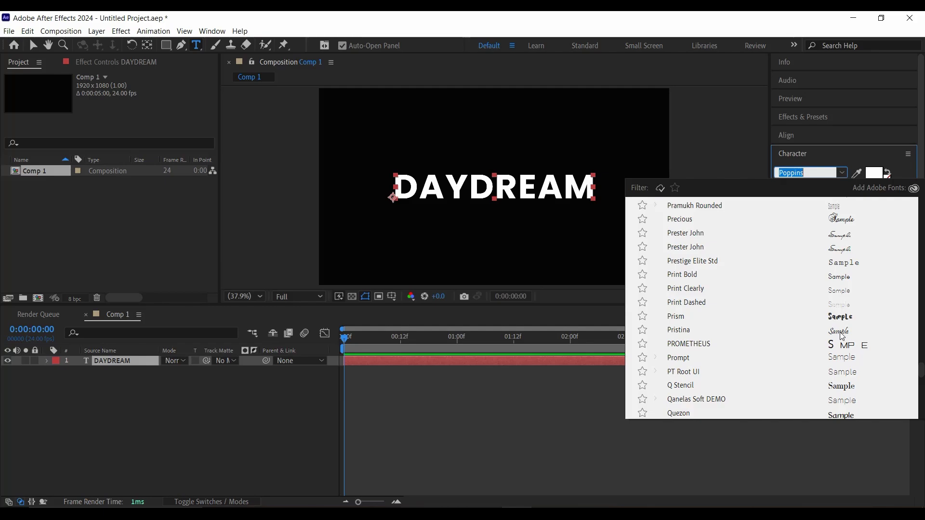
{"action": "left_click", "coordinate": [813, 172]}
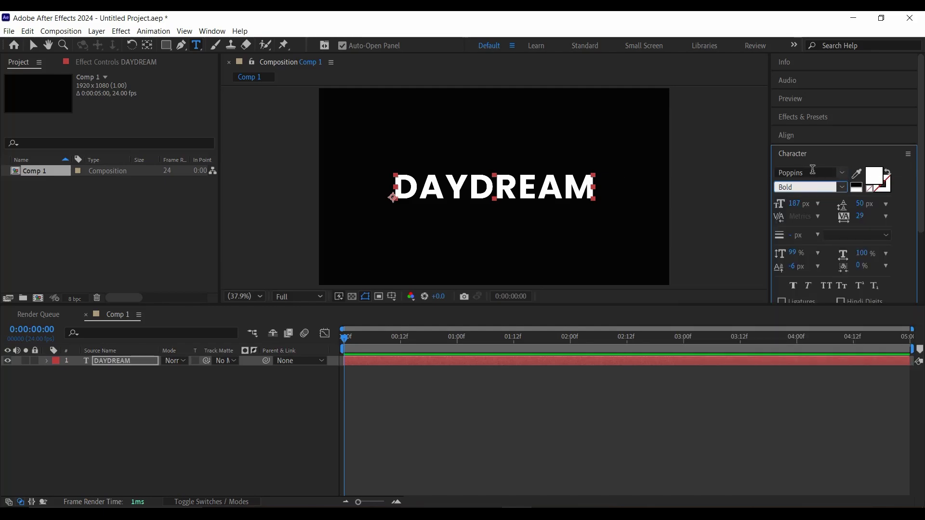
Try the Thin font style on the DAYDREAM text, then return it to Bold
{"action": "left_click", "coordinate": [844, 188]}
{"action": "left_click", "coordinate": [842, 188]}
{"action": "left_click", "coordinate": [841, 188]}
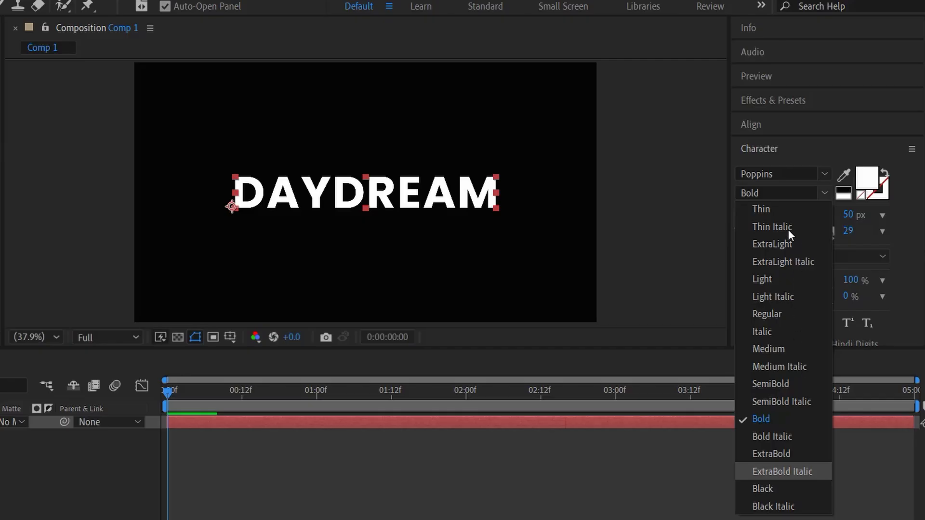
{"action": "left_click", "coordinate": [779, 211]}
{"action": "left_click", "coordinate": [825, 192]}
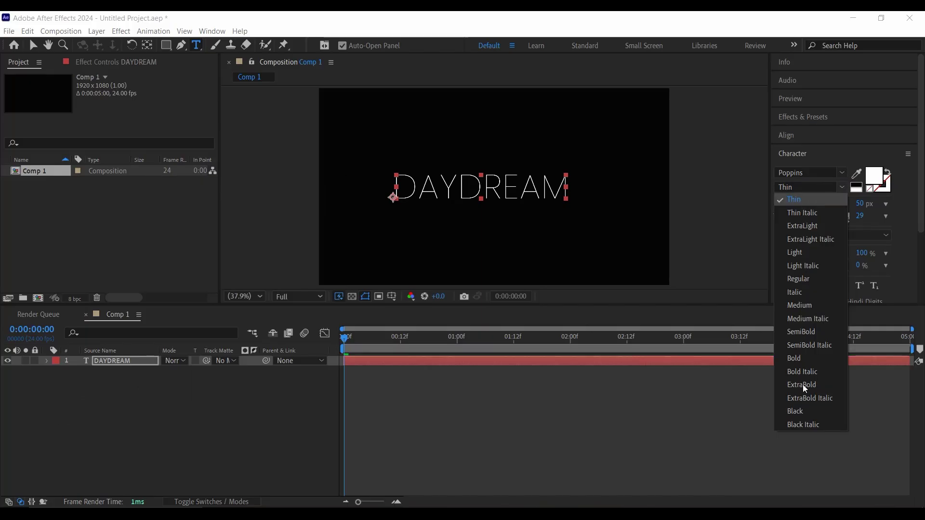
{"action": "left_click", "coordinate": [805, 358]}
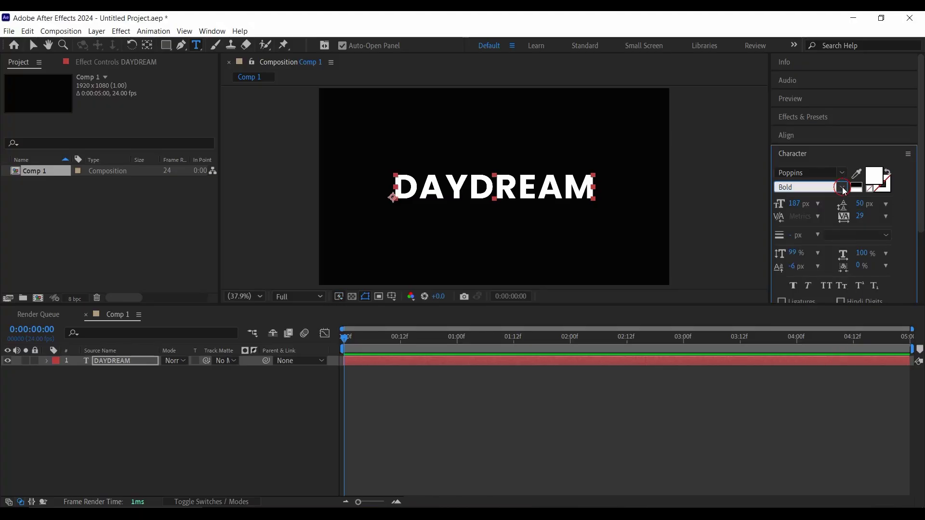
{"action": "left_click", "coordinate": [844, 188]}
{"action": "left_click", "coordinate": [799, 360]}
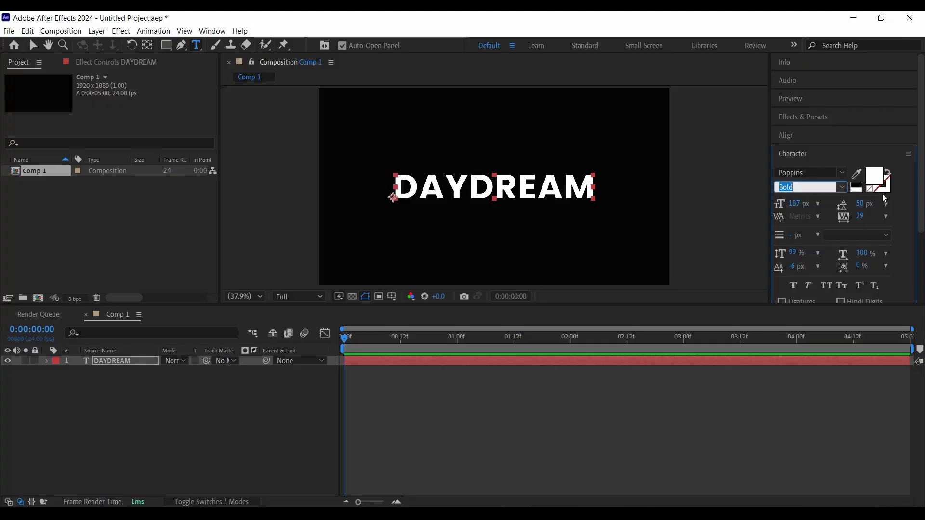
Try red, orange and muted pink fill colours on the DAYDREAM text, then cancel the colour change
{"action": "left_click", "coordinate": [875, 177]}
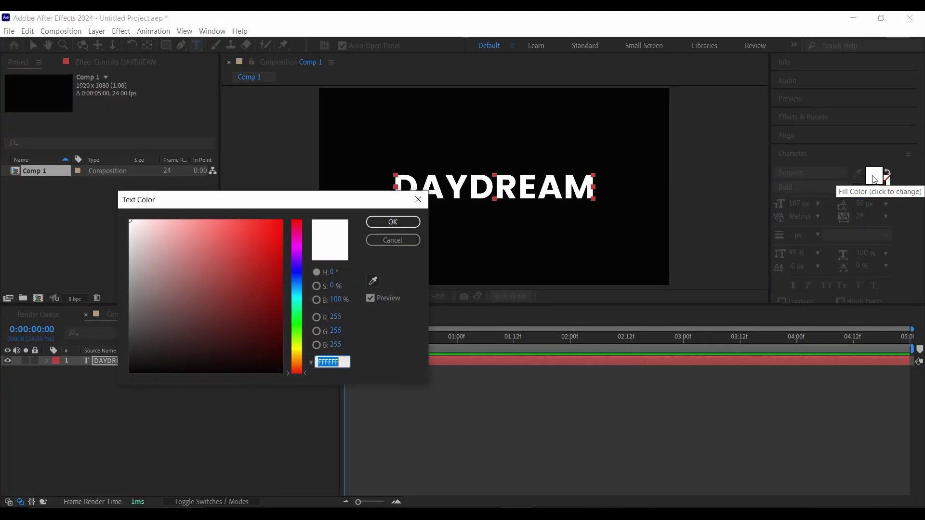
{"action": "left_click_drag", "start_coordinate": [239, 244], "coordinate": [266, 215]}
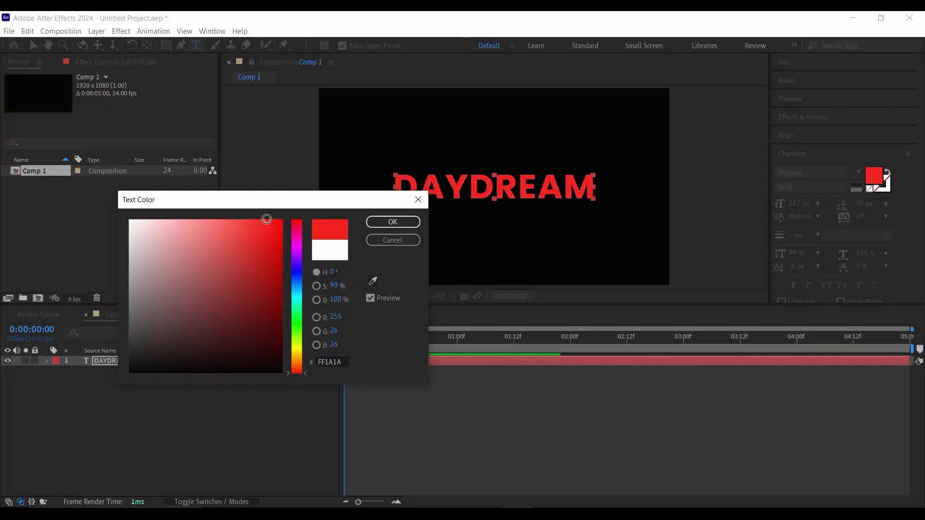
{"action": "left_click", "coordinate": [298, 360]}
{"action": "left_click", "coordinate": [271, 224]}
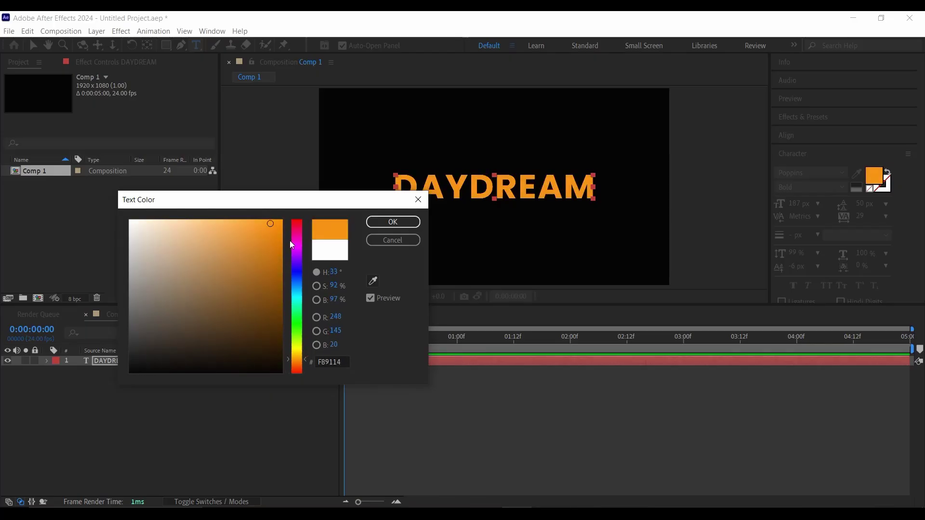
{"action": "left_click_drag", "start_coordinate": [295, 349], "coordinate": [296, 371]}
{"action": "left_click", "coordinate": [196, 254]}
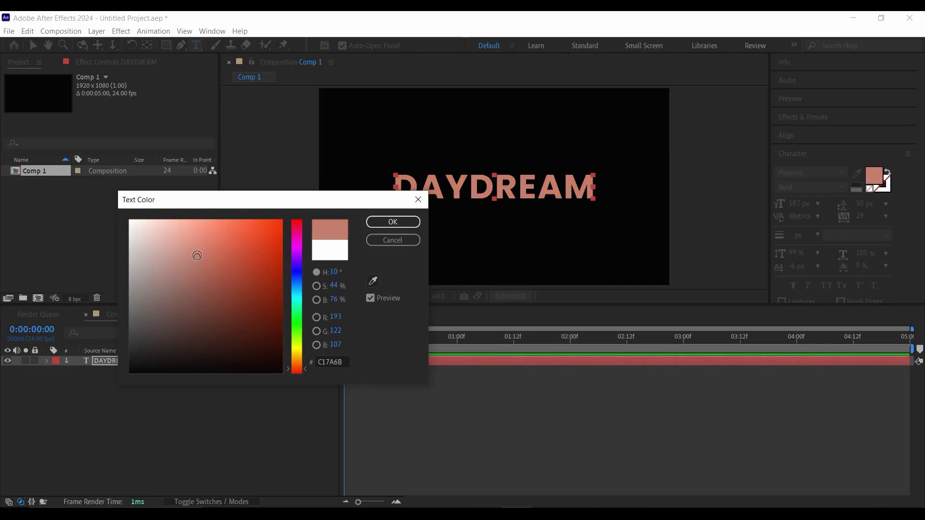
{"action": "left_click", "coordinate": [392, 240]}
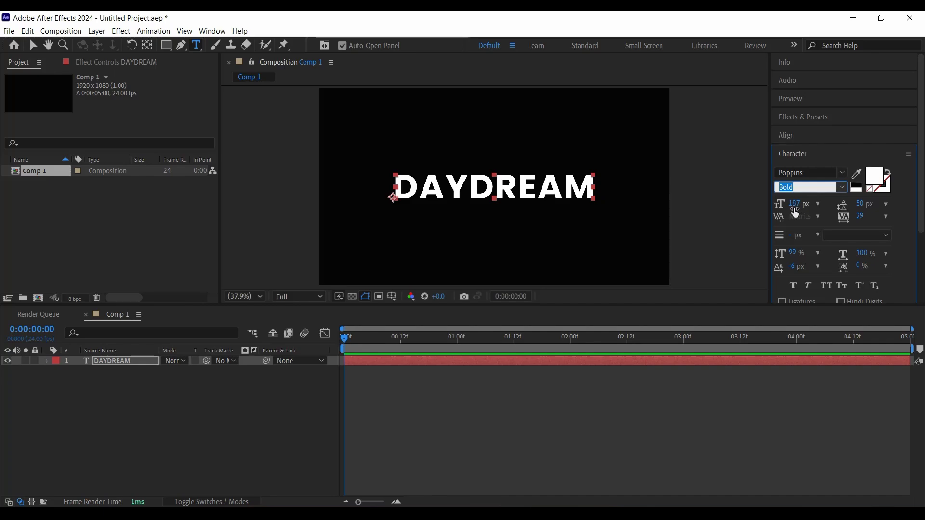
Try different font size and tracking values on the DAYDREAM text, then restore the tracking to 29
{"action": "mouse_move", "coordinate": [795, 204]}
{"action": "left_mouse_down"}
{"action": "mouse_move", "coordinate": [817, 204]}
{"action": "mouse_move", "coordinate": [795, 208]}
{"action": "left_mouse_up"}
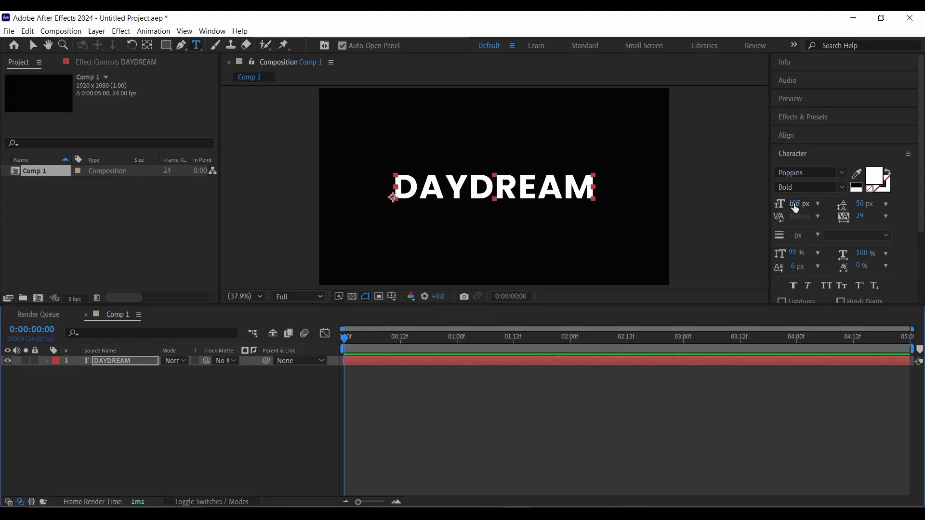
{"action": "left_click", "coordinate": [860, 216]}
{"action": "left_click_drag", "start_coordinate": [860, 216], "coordinate": [908, 219]}
{"action": "type", "text": "29"}
{"action": "key", "text": "Return"}
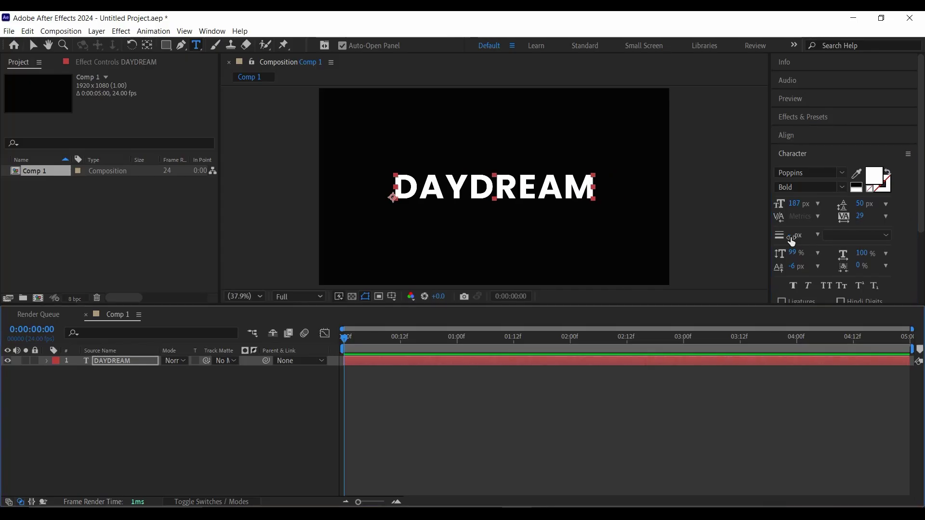
Try adjusting the stroke width and the vertical and horizontal scale of the DAYDREAM text
{"action": "mouse_move", "coordinate": [790, 235]}
{"action": "left_mouse_down"}
{"action": "mouse_move", "coordinate": [836, 236]}
{"action": "mouse_move", "coordinate": [790, 234]}
{"action": "left_mouse_up"}
{"action": "scroll", "coordinate": [793, 192], "scroll_direction": "down", "scroll_amount": 3}
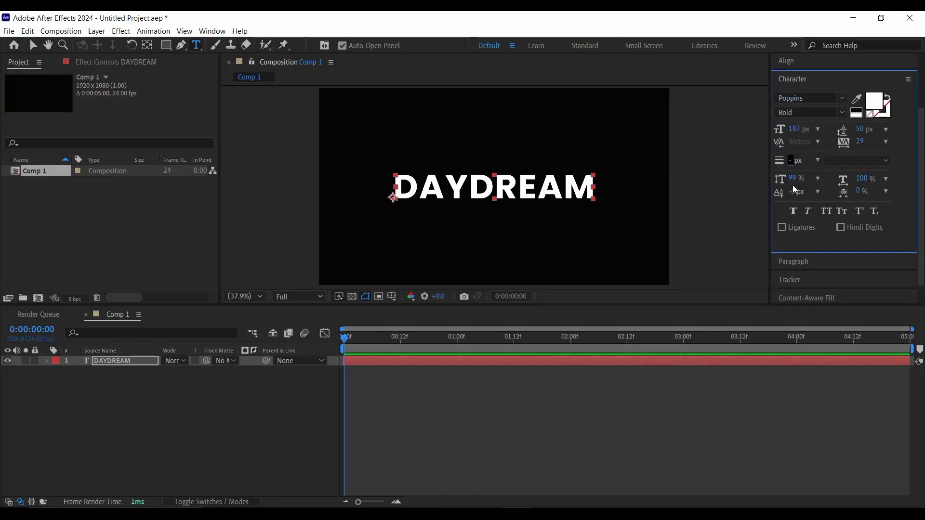
{"action": "mouse_move", "coordinate": [792, 179]}
{"action": "left_mouse_down"}
{"action": "mouse_move", "coordinate": [813, 179]}
{"action": "mouse_move", "coordinate": [793, 179]}
{"action": "left_mouse_up"}
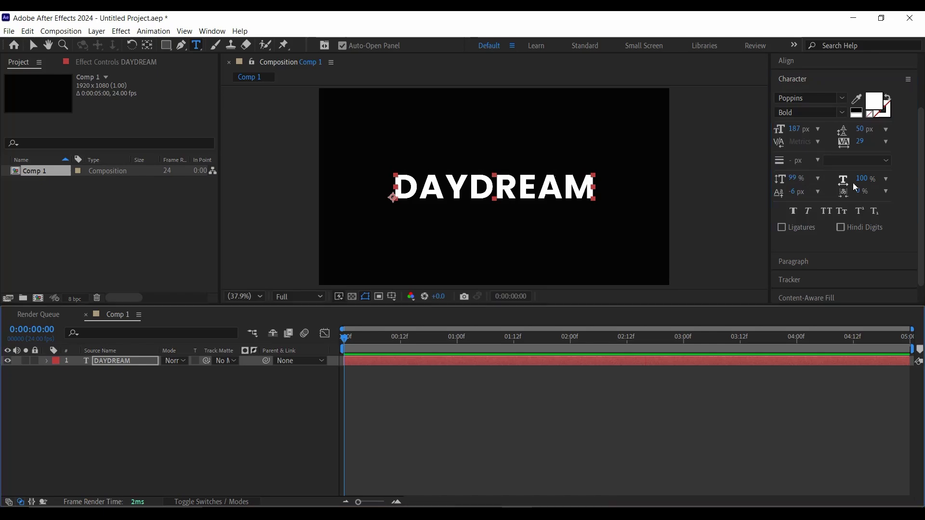
{"action": "left_click_drag", "start_coordinate": [860, 184], "coordinate": [871, 182]}
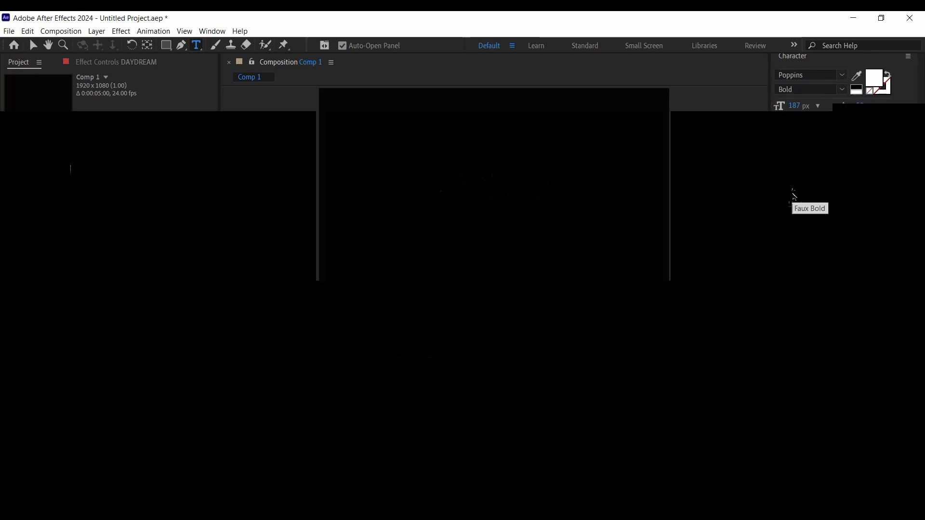
Turn faux italic on and off again for the DAYDREAM text, then collapse the character settings
{"action": "scroll", "coordinate": [793, 195], "scroll_direction": "down", "scroll_amount": 1}
{"action": "left_click", "coordinate": [808, 188]}
{"action": "left_click", "coordinate": [808, 189]}
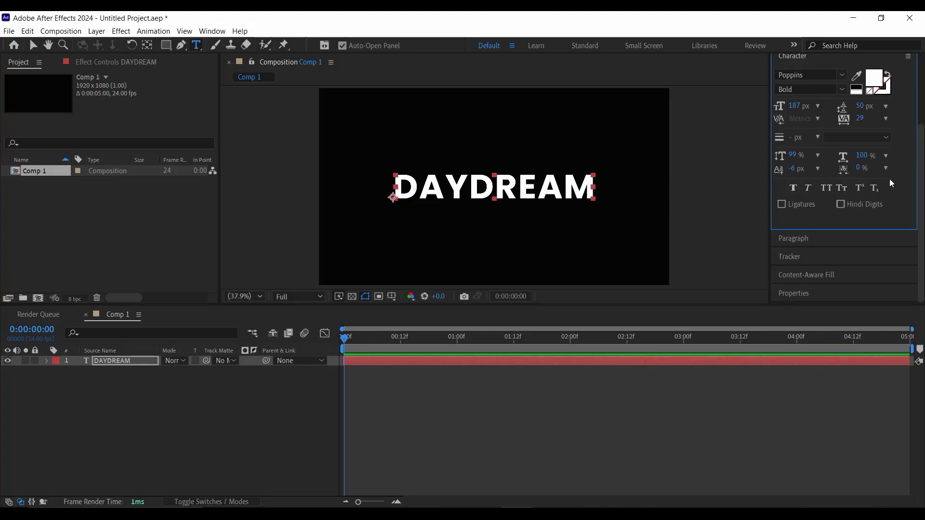
{"action": "scroll", "coordinate": [890, 179], "scroll_direction": "up", "scroll_amount": 4}
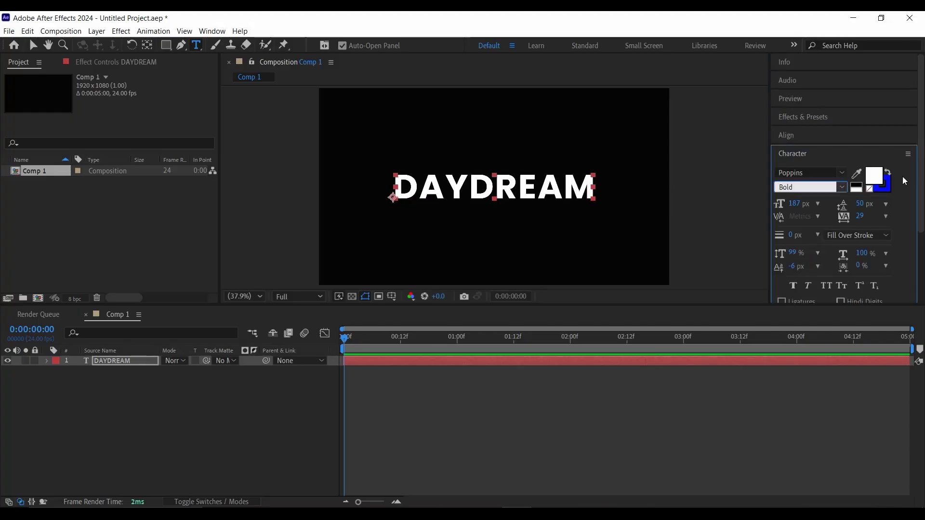
{"action": "left_click", "coordinate": [811, 154]}
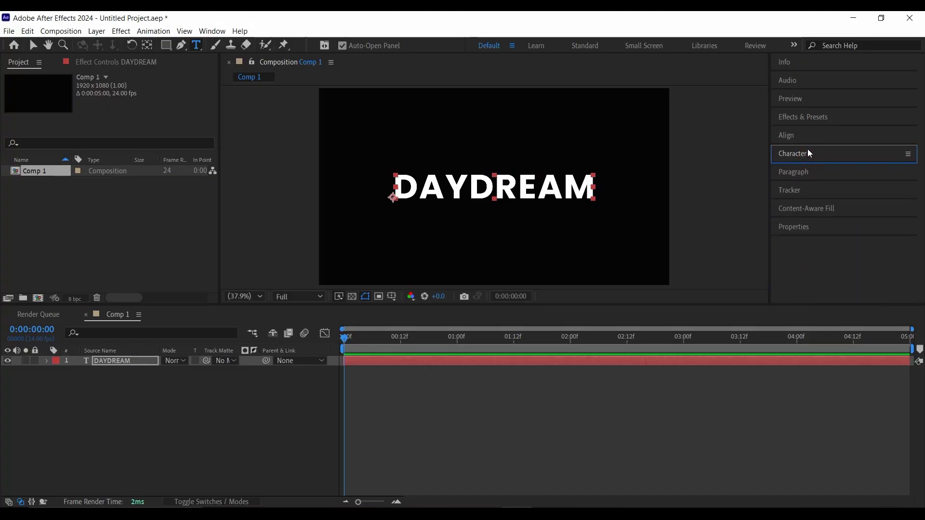
Try left, horizontal-centre, bottom and top alignment of the DAYDREAM text within the composition, then centre it vertically again
{"action": "left_click", "coordinate": [793, 135]}
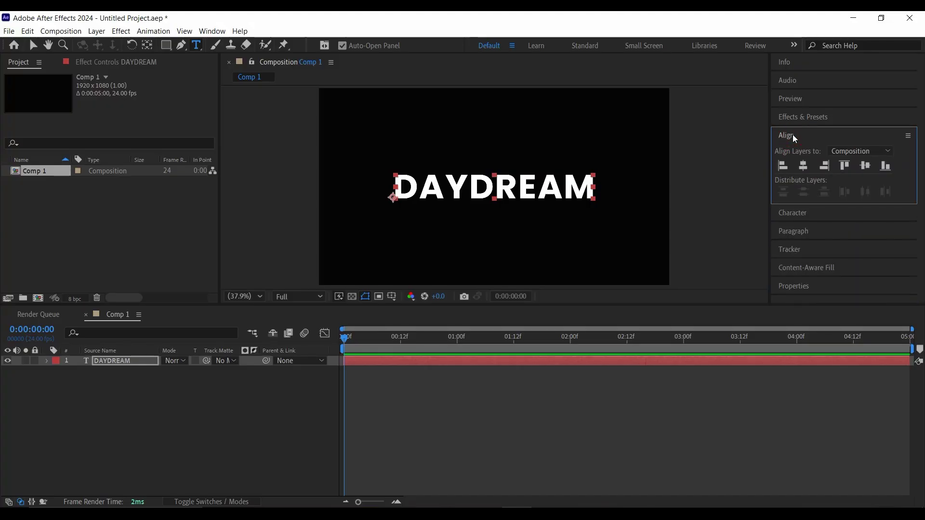
{"action": "left_click", "coordinate": [783, 166]}
{"action": "left_click", "coordinate": [804, 166]}
{"action": "left_click", "coordinate": [867, 166]}
{"action": "left_click", "coordinate": [886, 165]}
{"action": "left_click", "coordinate": [844, 166]}
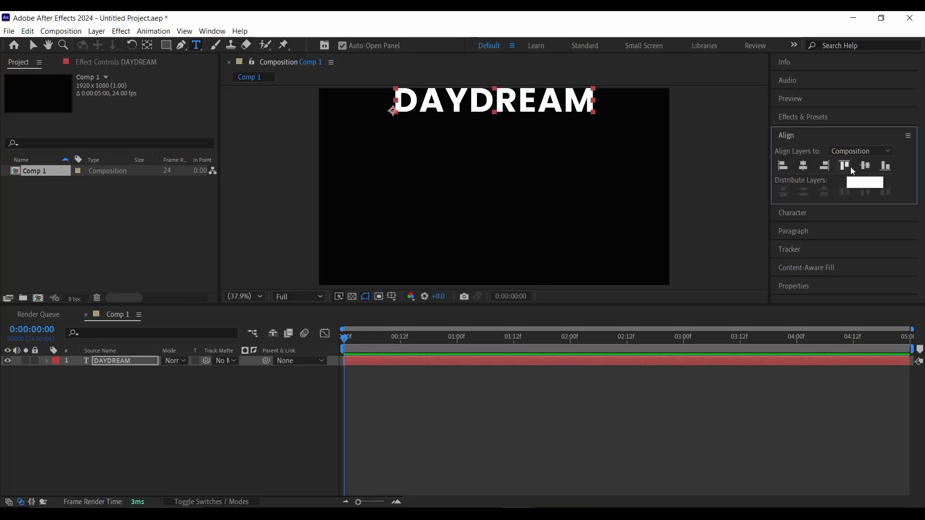
{"action": "left_click", "coordinate": [866, 166]}
{"action": "left_click", "coordinate": [792, 138]}
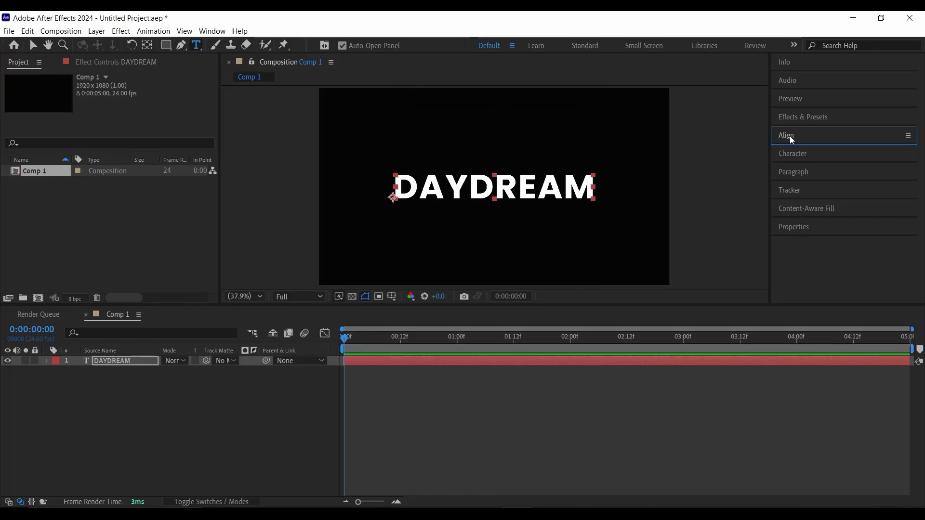
Try right-aligning the DAYDREAM paragraph, then restore left alignment and collapse the paragraph settings
{"action": "left_click", "coordinate": [802, 173]}
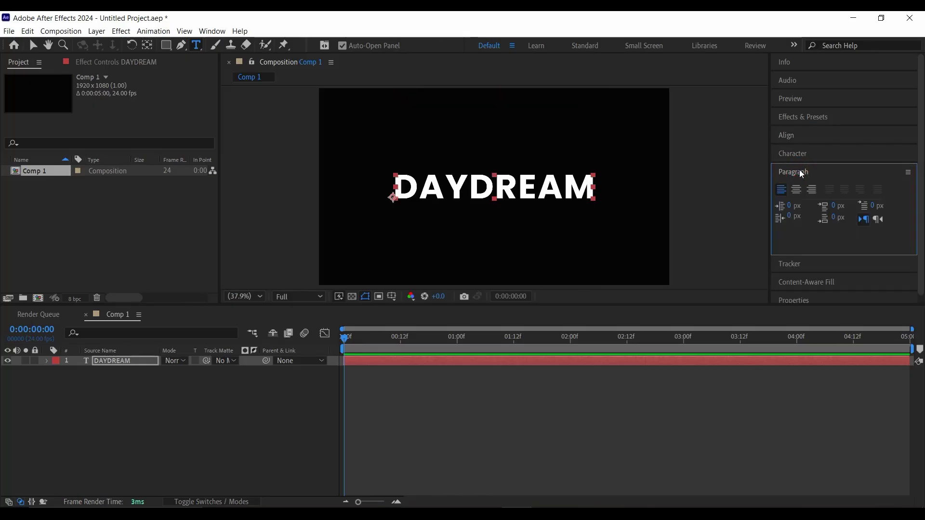
{"action": "left_click", "coordinate": [811, 190]}
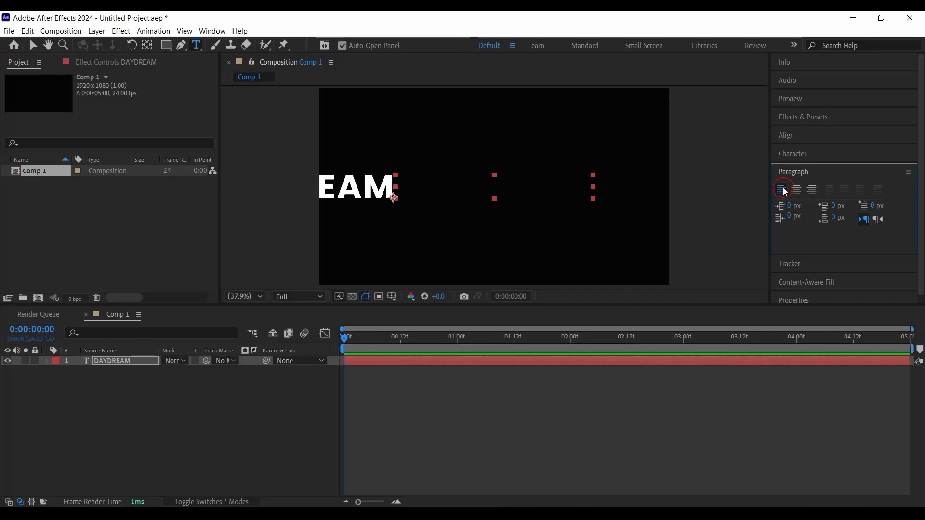
{"action": "left_click", "coordinate": [782, 190]}
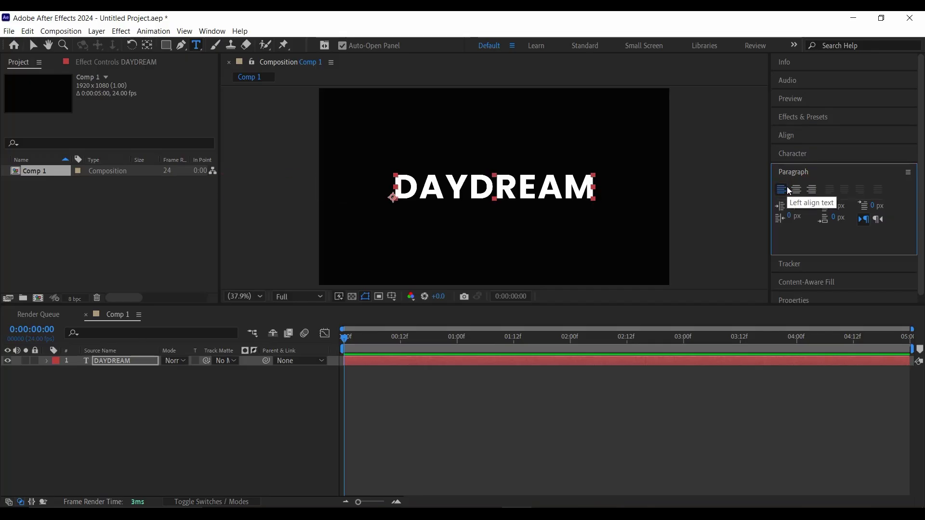
{"action": "left_click", "coordinate": [797, 174]}
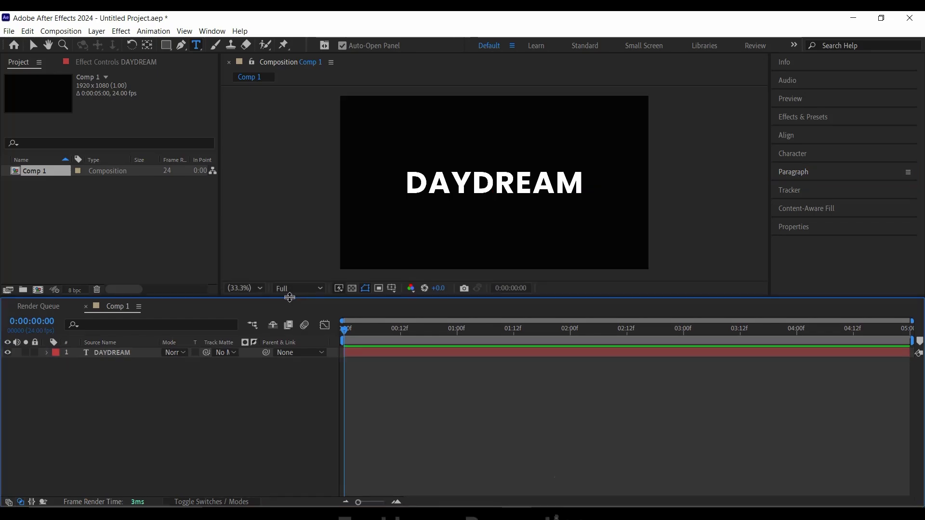
Expand the DAYDREAM layer and examine its Transform properties and the Source Text, Path Options and More Options entries of its Text group
{"action": "left_click", "coordinate": [113, 353]}
{"action": "left_click", "coordinate": [48, 353]}
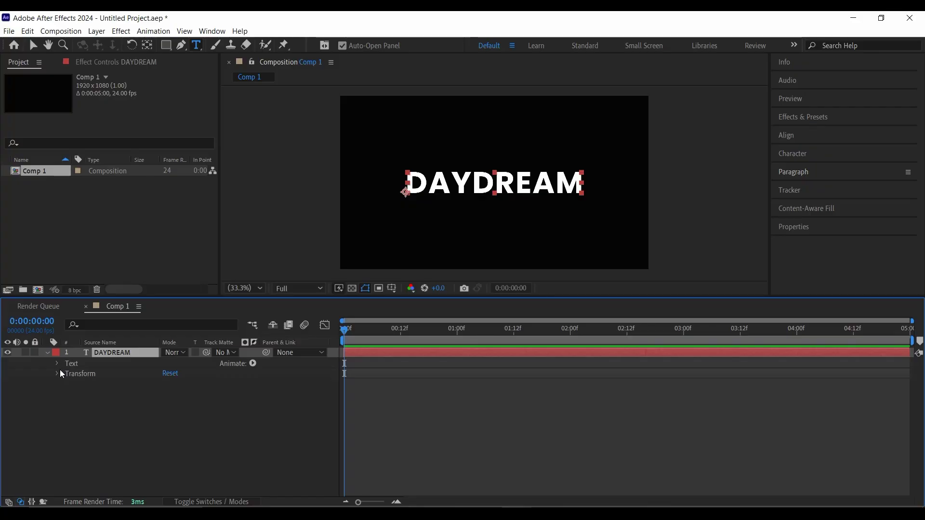
{"action": "left_click", "coordinate": [57, 375]}
{"action": "left_click", "coordinate": [57, 374]}
{"action": "left_click", "coordinate": [57, 375]}
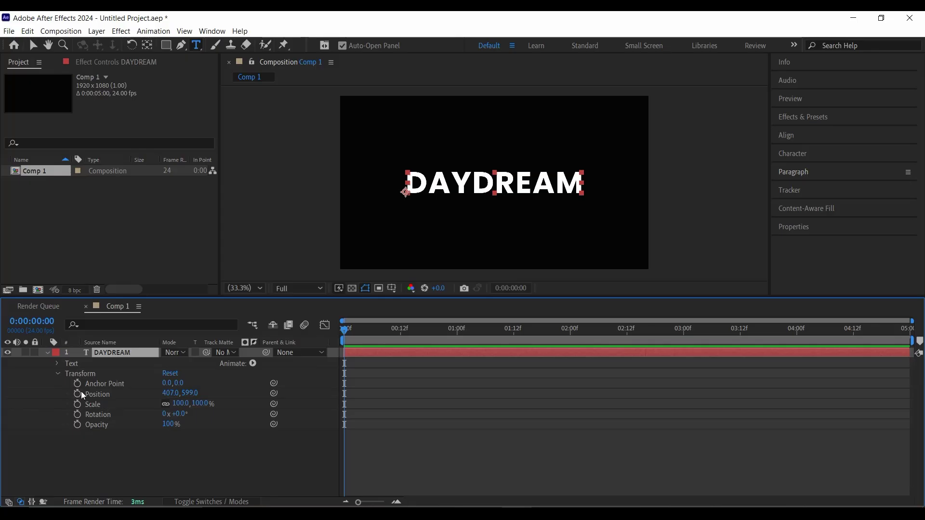
{"action": "left_click", "coordinate": [58, 374]}
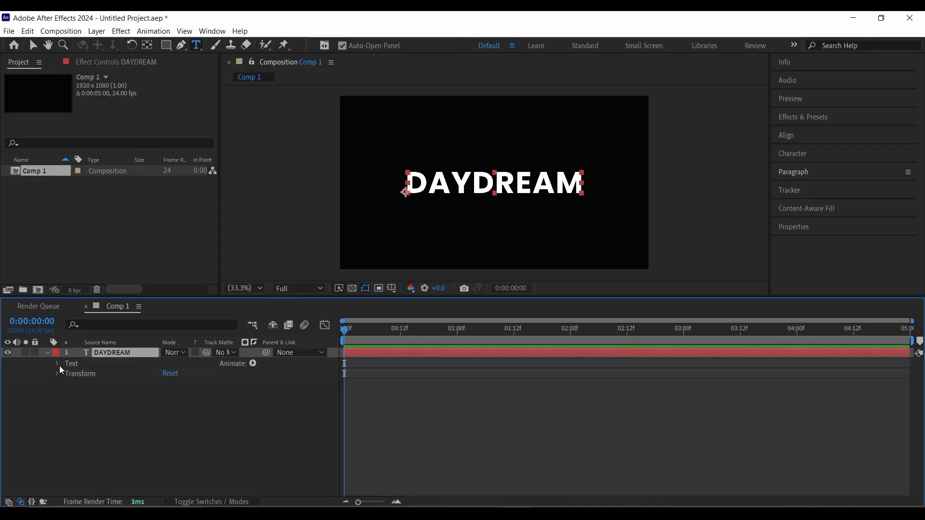
{"action": "left_click", "coordinate": [57, 364]}
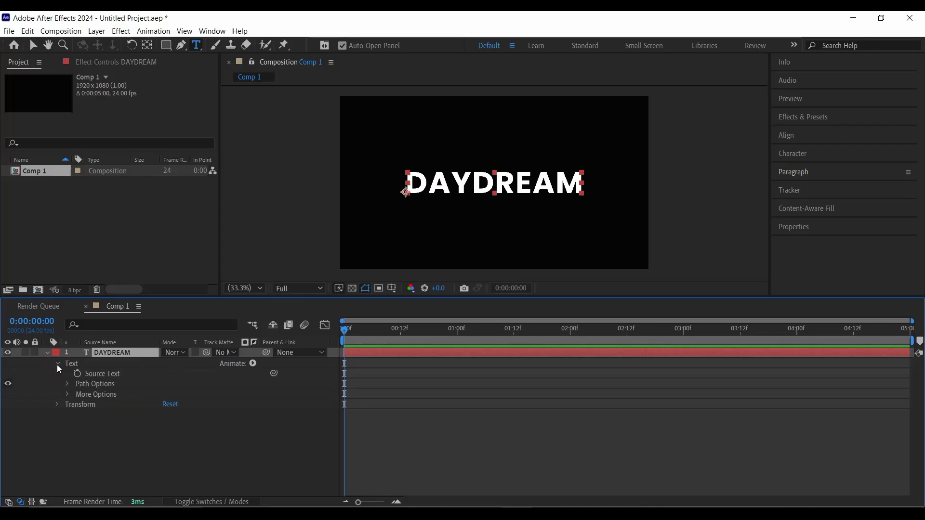
{"action": "left_click", "coordinate": [92, 376]}
{"action": "left_click", "coordinate": [93, 386]}
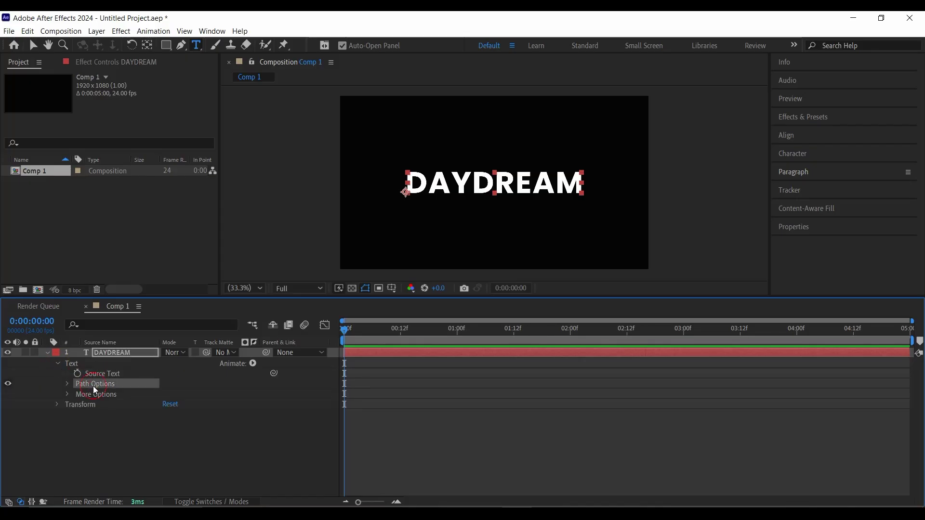
{"action": "left_click", "coordinate": [97, 395]}
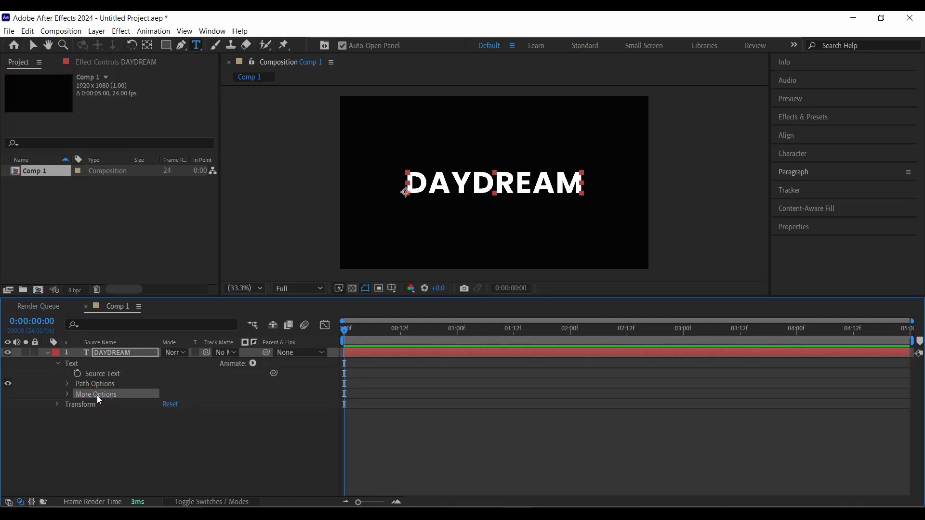
Keyframe the layer's Source Text at 0:00:00:00 and change the wording to YOUTUBE at 0:00:00:12
{"action": "left_click", "coordinate": [125, 376]}
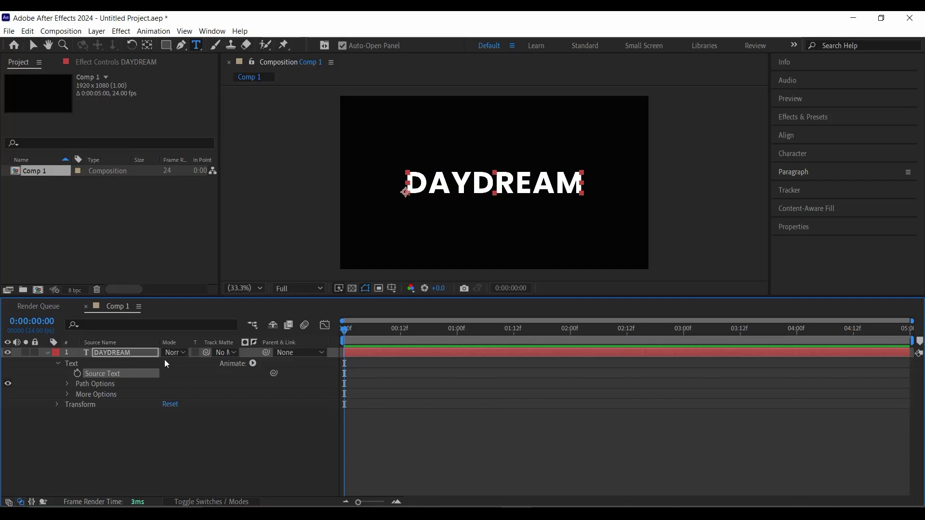
{"action": "left_click", "coordinate": [78, 375]}
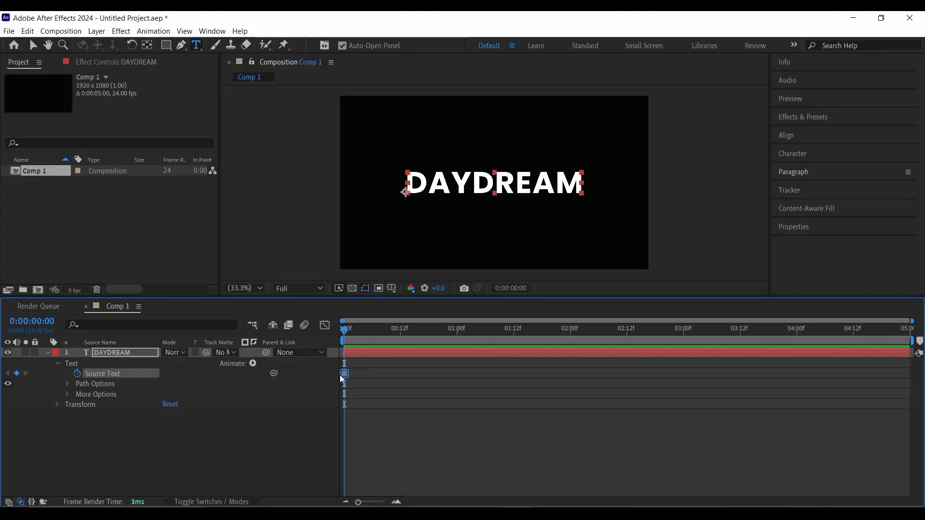
{"action": "left_click", "coordinate": [347, 336]}
{"action": "left_click_drag", "start_coordinate": [350, 334], "coordinate": [400, 335]}
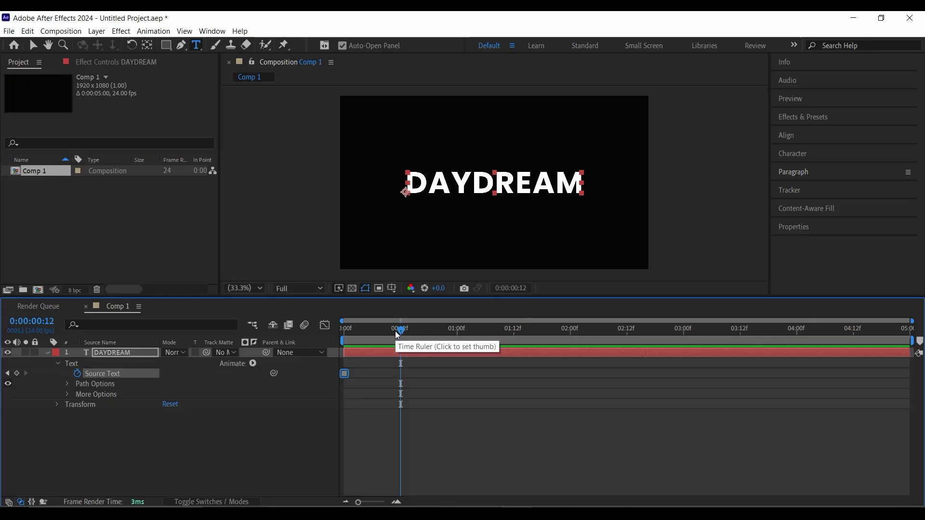
{"action": "left_click_drag", "start_coordinate": [411, 183], "coordinate": [592, 176]}
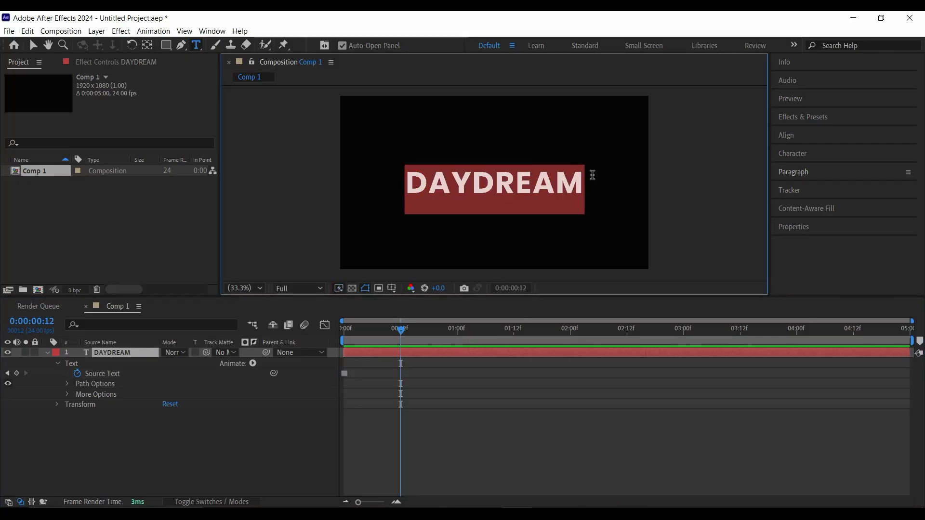
{"action": "key", "text": "BackSpace"}
{"action": "type", "text": "YOUTUBE"}
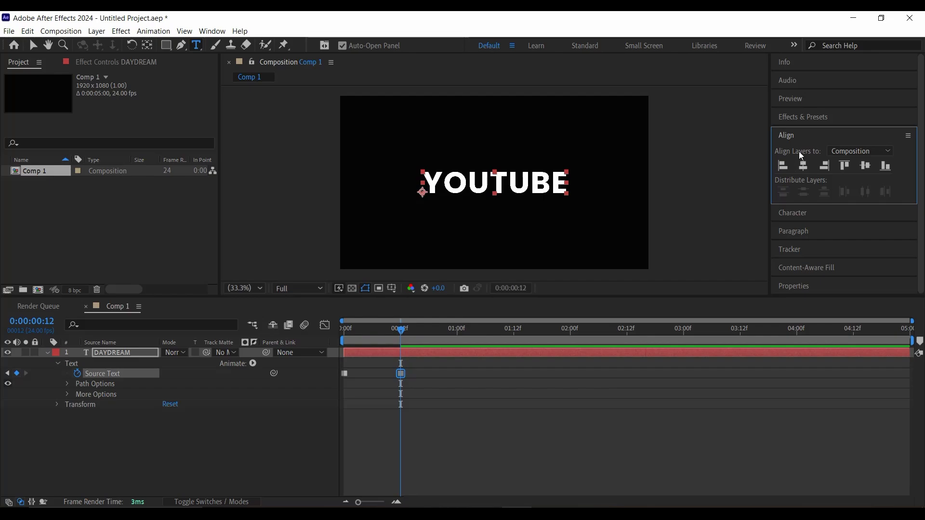
Change the source text to CHANNEL at 0:00:01:00, centre it horizontally in the composition and deselect the layer
{"action": "left_click_drag", "start_coordinate": [401, 331], "coordinate": [457, 334]}
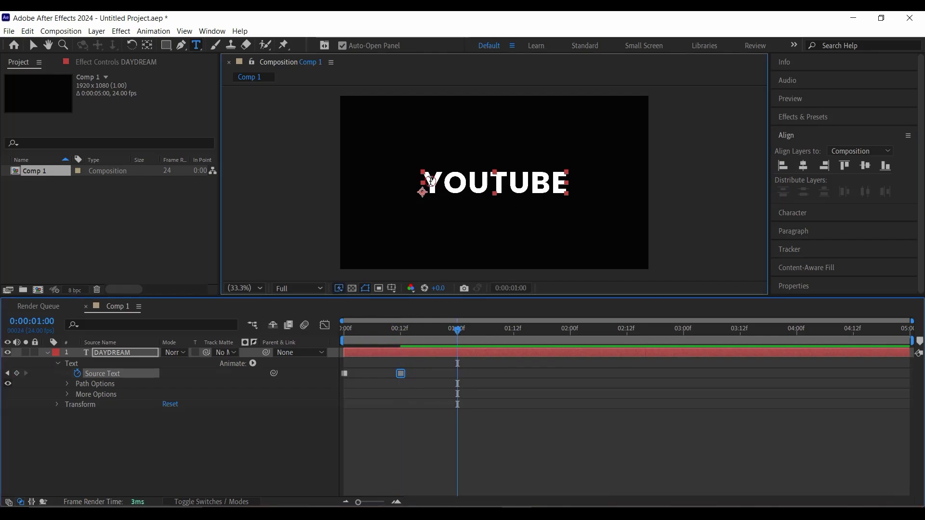
{"action": "left_click_drag", "start_coordinate": [421, 182], "coordinate": [570, 175]}
{"action": "key", "text": "BackSpace"}
{"action": "type", "text": "CHANNEL"}
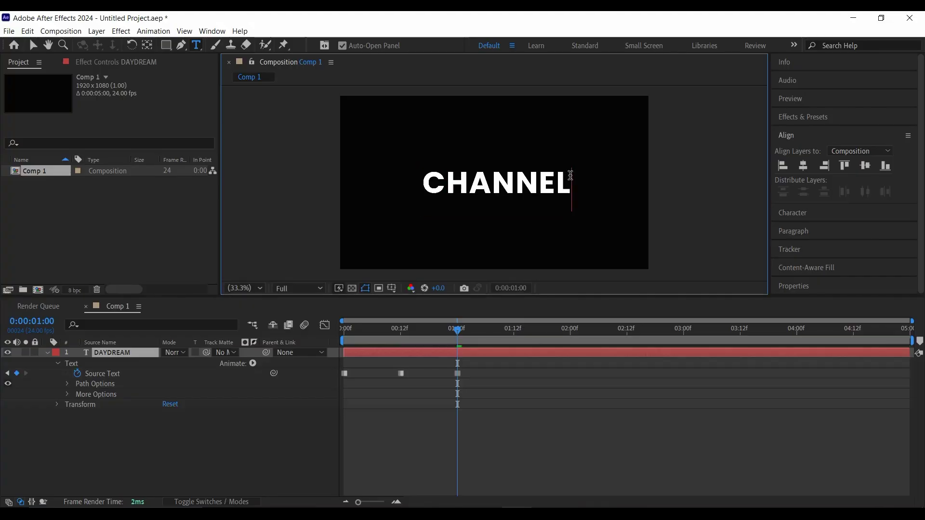
{"action": "left_click", "coordinate": [808, 163]}
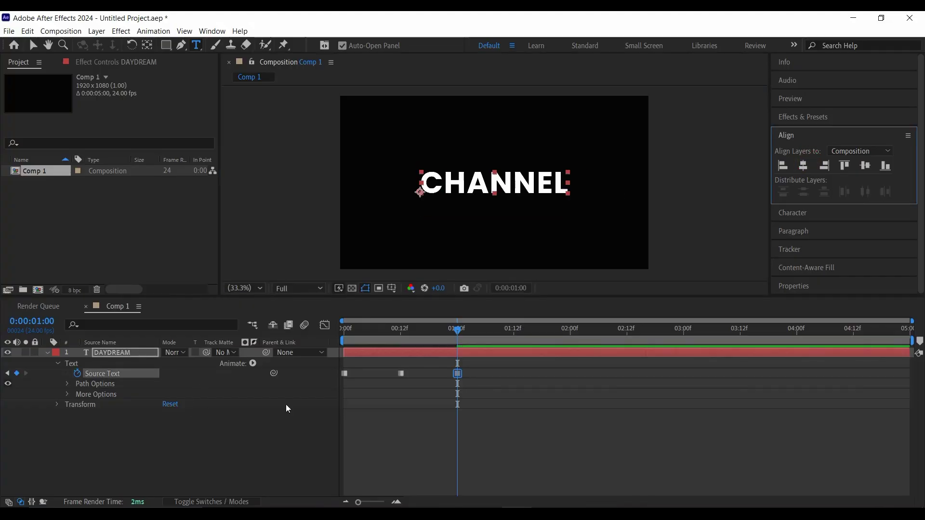
{"action": "left_click", "coordinate": [398, 453]}
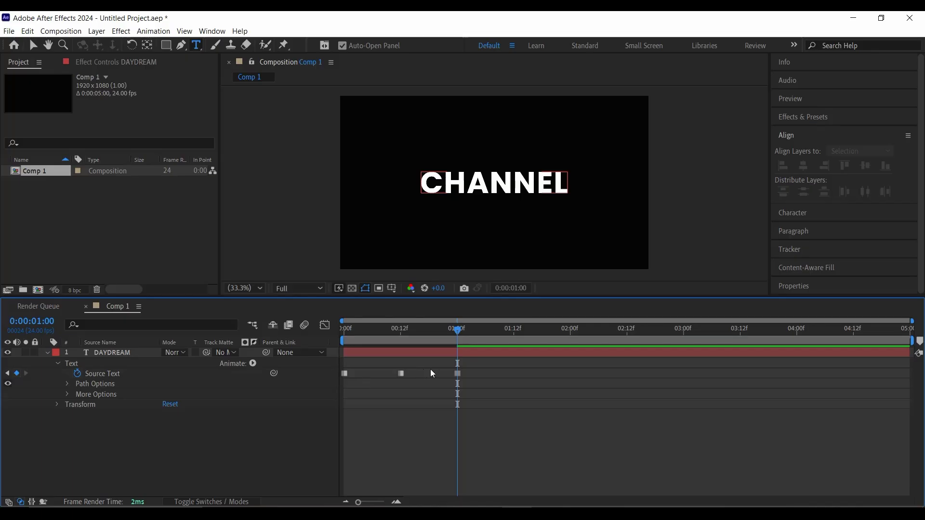
Preview the changing words from the start of the composition, then return to 0:00:00:00
{"action": "left_click_drag", "start_coordinate": [457, 329], "coordinate": [334, 351]}
{"action": "key", "text": "space"}
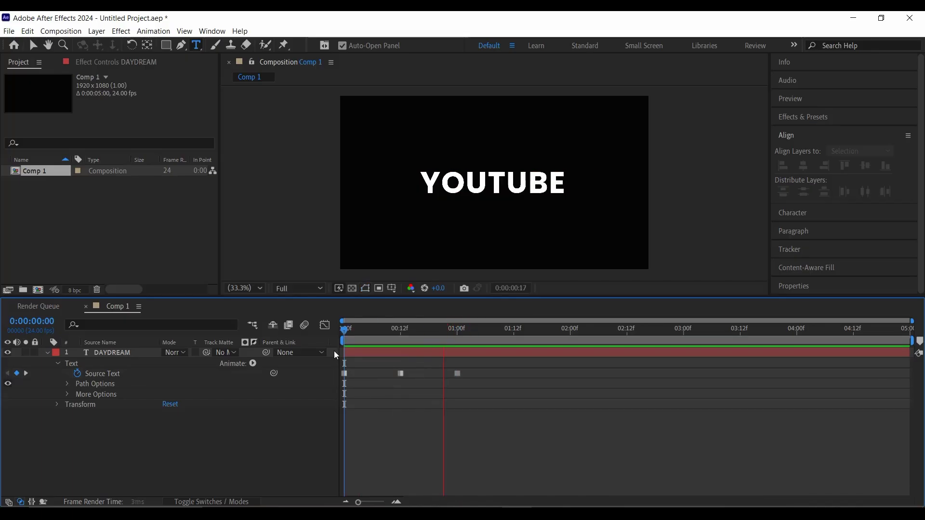
{"action": "key", "text": "space"}
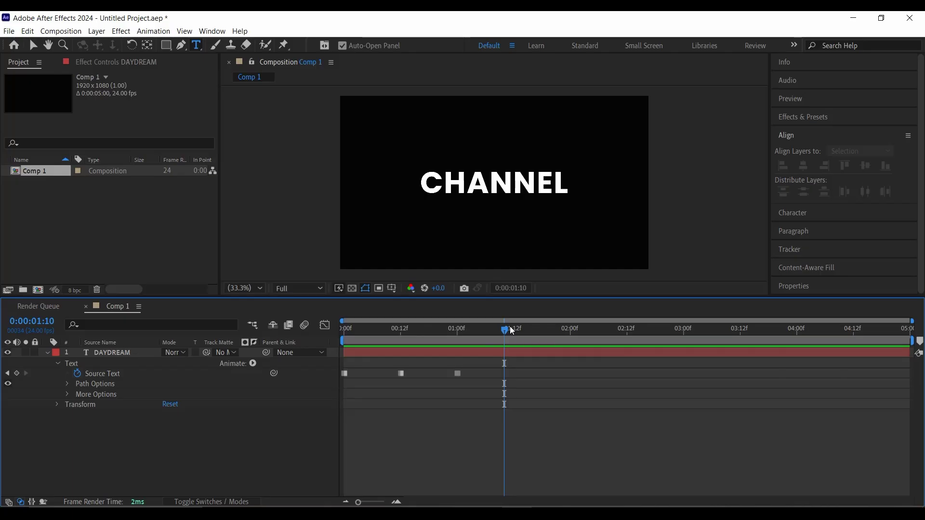
{"action": "left_click_drag", "start_coordinate": [510, 329], "coordinate": [337, 341]}
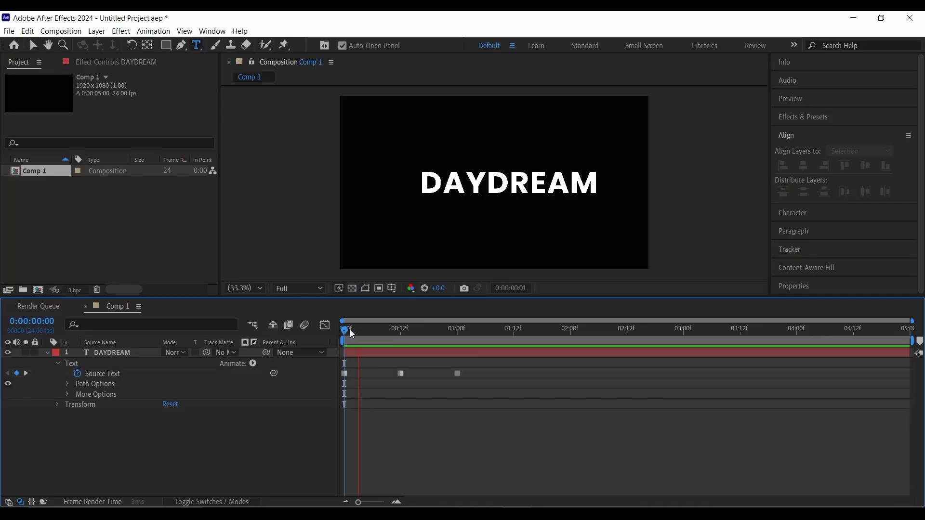
{"action": "left_click", "coordinate": [400, 341]}
{"action": "left_click_drag", "start_coordinate": [404, 342], "coordinate": [286, 333]}
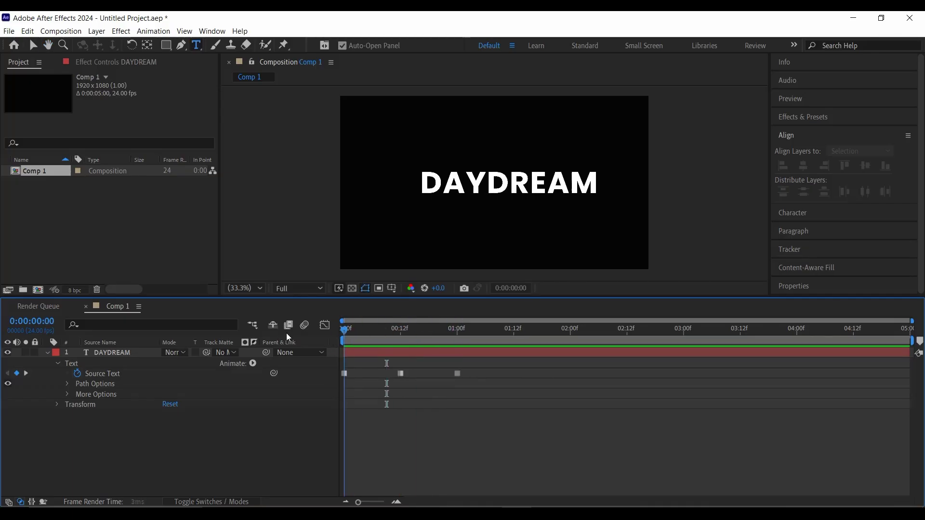
Examine the three Source Text keyframes one by one while scrubbing through the first second
{"action": "left_click", "coordinate": [344, 374]}
{"action": "left_click_drag", "start_coordinate": [351, 338], "coordinate": [460, 342]}
{"action": "left_click", "coordinate": [401, 374]}
{"action": "left_click", "coordinate": [458, 373]}
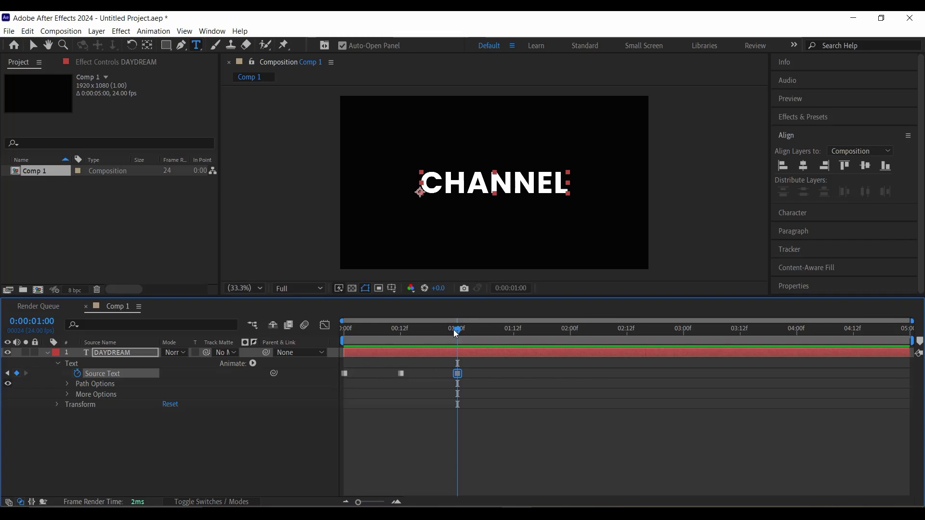
{"action": "left_click_drag", "start_coordinate": [453, 330], "coordinate": [423, 340]}
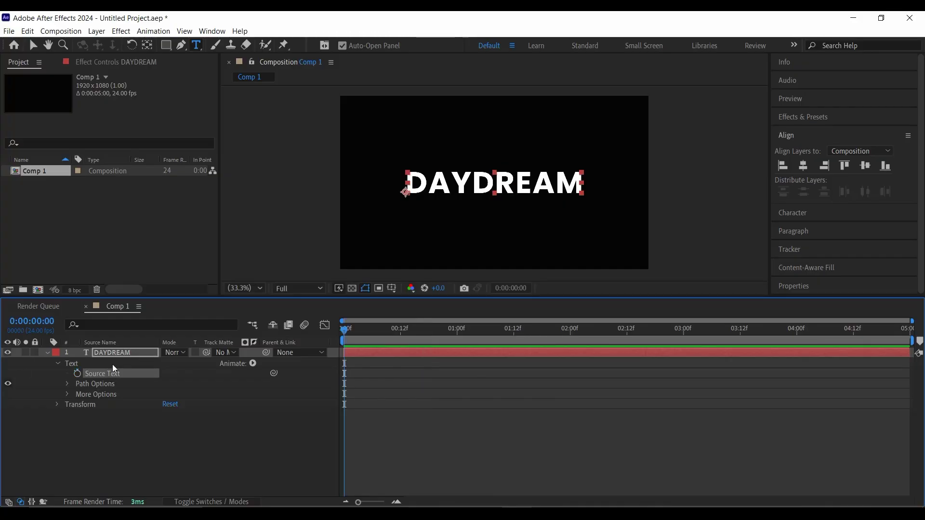
Review the properties available for animating the DAYDREAM text, then look at its Path Options
{"action": "left_click", "coordinate": [253, 364]}
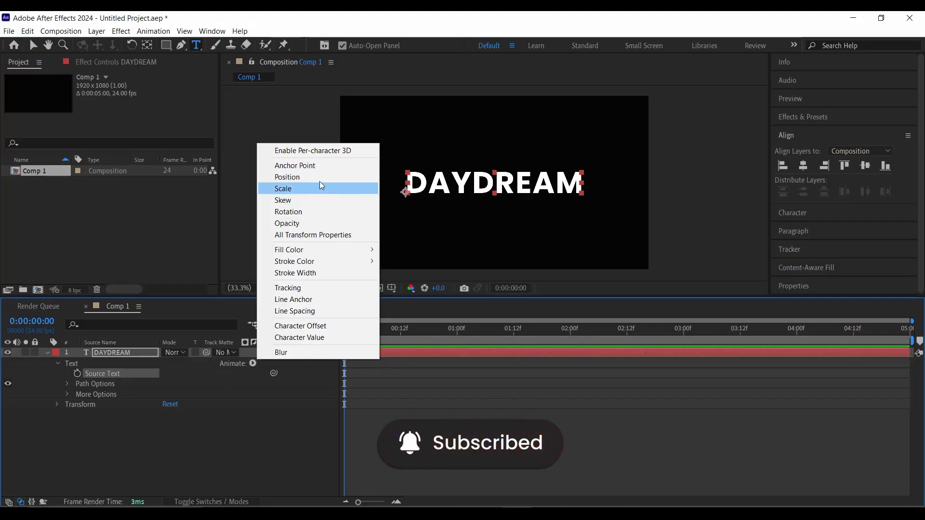
{"action": "left_click", "coordinate": [62, 377]}
{"action": "left_click", "coordinate": [67, 385]}
{"action": "left_click", "coordinate": [67, 386]}
{"action": "left_click", "coordinate": [105, 384]}
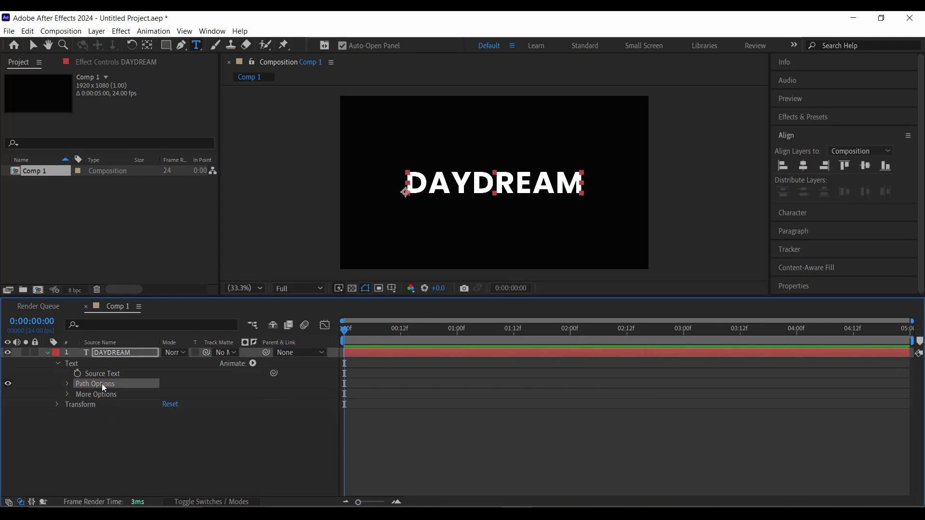
Draw an open, curved four-point mask path on the DAYDREAM layer with the Pen tool, dipping below the text and extending past both frame edges
{"action": "left_click", "coordinate": [113, 352]}
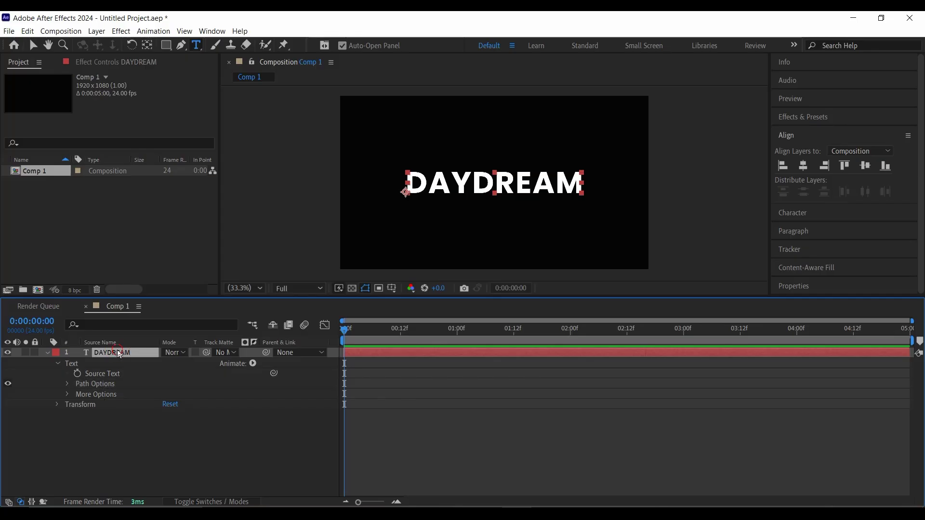
{"action": "left_click", "coordinate": [181, 44]}
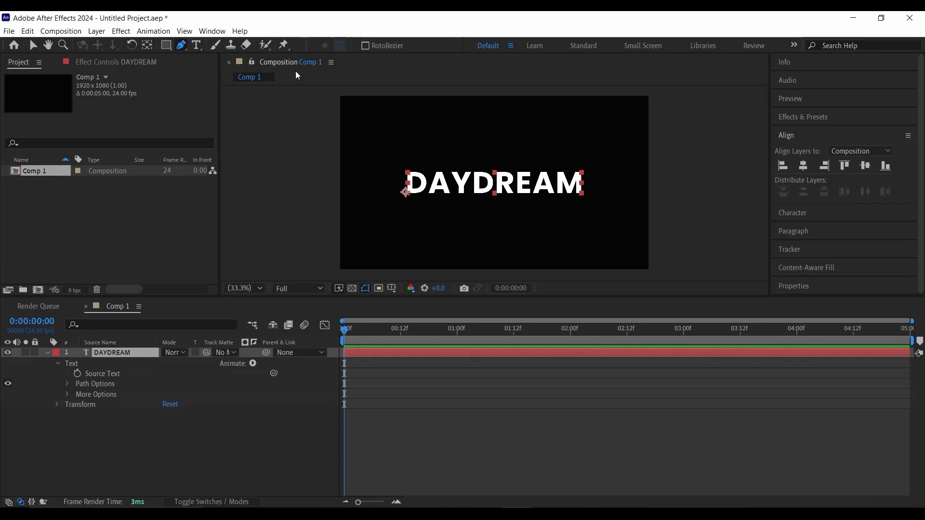
{"action": "left_click", "coordinate": [316, 127]}
{"action": "left_click_drag", "start_coordinate": [399, 198], "coordinate": [428, 256]}
{"action": "left_click_drag", "start_coordinate": [565, 232], "coordinate": [587, 220]}
{"action": "left_click_drag", "start_coordinate": [678, 148], "coordinate": [724, 154]}
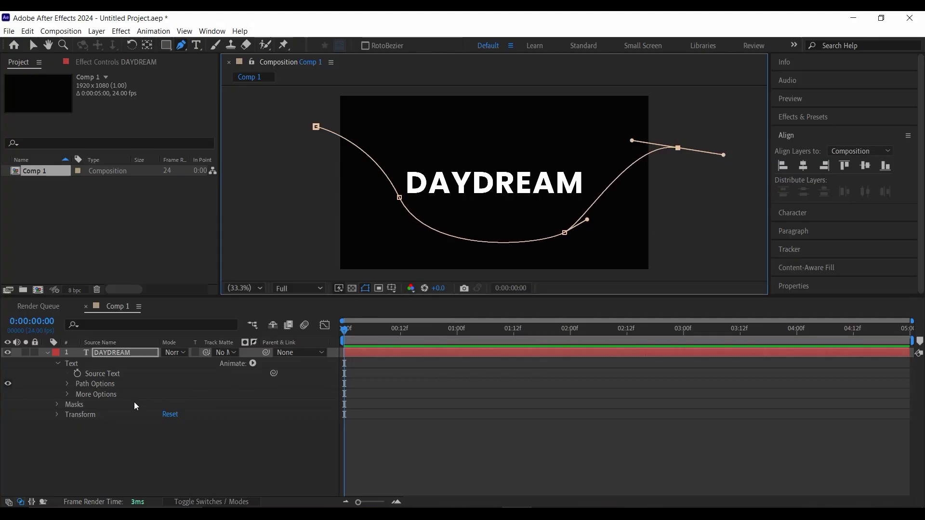
Attach the DAYDREAM text to Mask 1 as its path and check the layer's masks
{"action": "left_click", "coordinate": [67, 384]}
{"action": "left_click", "coordinate": [92, 392]}
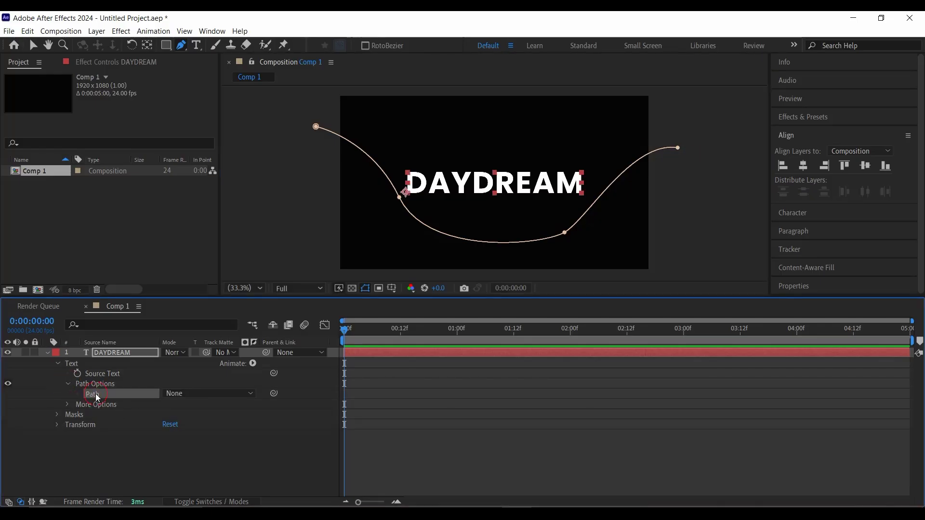
{"action": "left_click", "coordinate": [190, 399]}
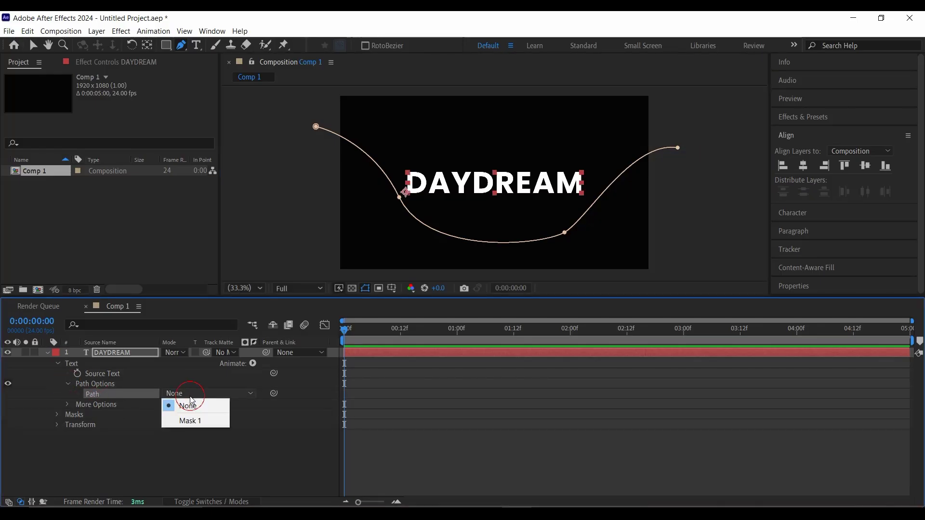
{"action": "left_click", "coordinate": [193, 420]}
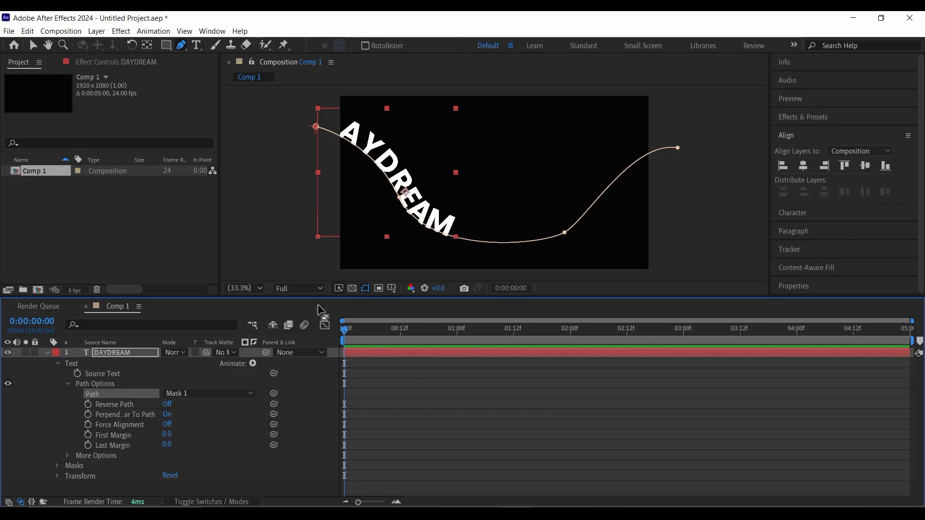
{"action": "left_click", "coordinate": [56, 466]}
{"action": "left_click", "coordinate": [56, 466]}
{"action": "left_click", "coordinate": [77, 466]}
{"action": "left_click", "coordinate": [115, 395]}
Try the Reverse Path, Perpendicular To Path and Force Alignment switches on the path text one at a time, restoring each one
{"action": "left_click", "coordinate": [166, 405]}
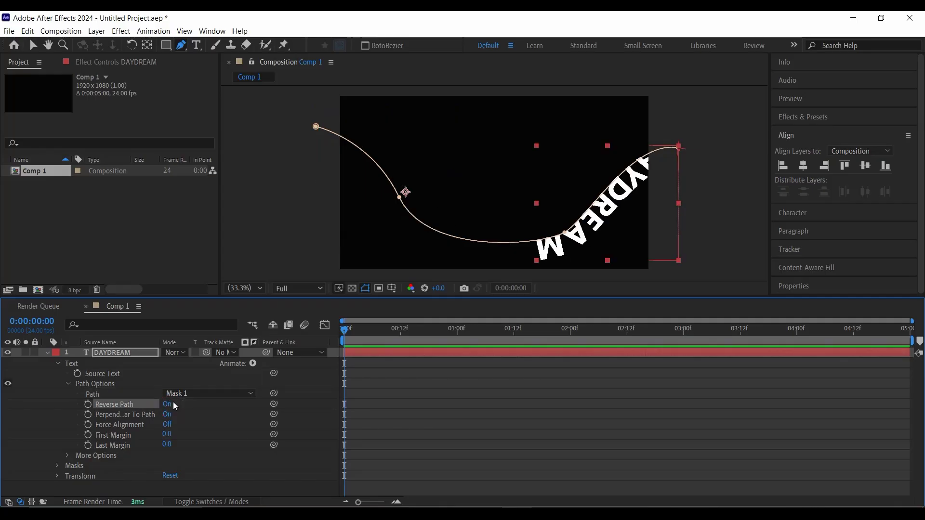
{"action": "left_click", "coordinate": [169, 406]}
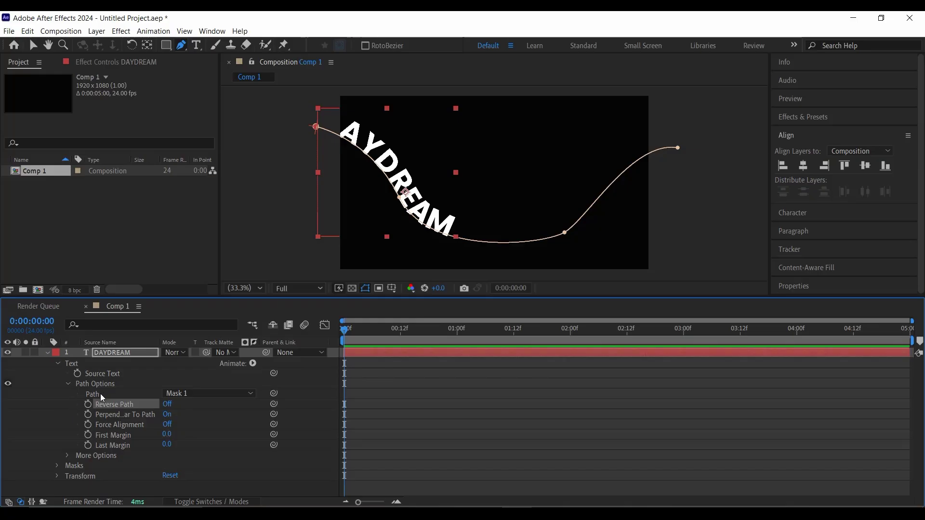
{"action": "left_click", "coordinate": [167, 414]}
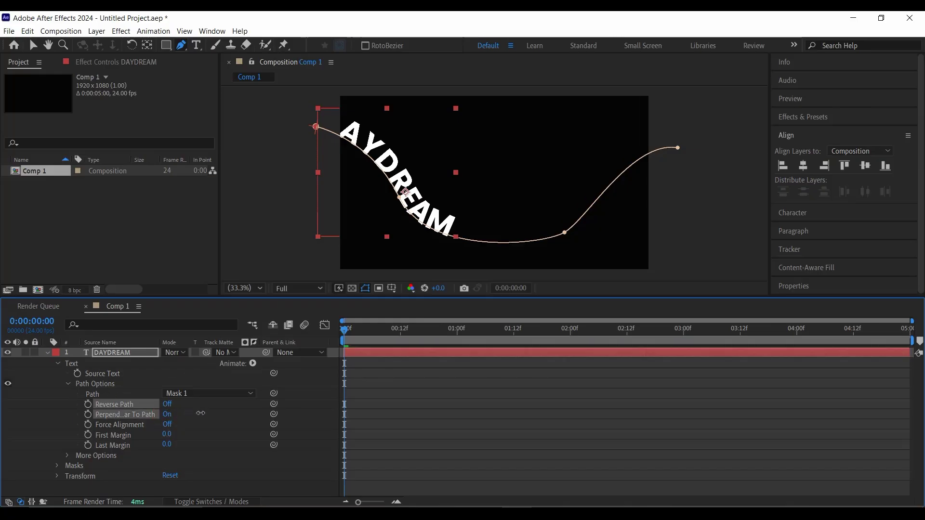
{"action": "left_click", "coordinate": [167, 415]}
{"action": "left_click", "coordinate": [167, 414]}
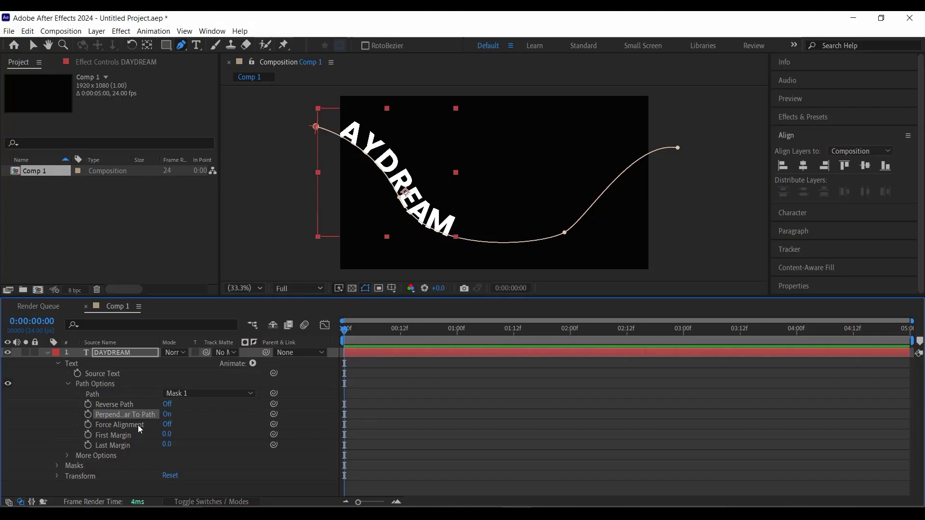
{"action": "left_click", "coordinate": [166, 425]}
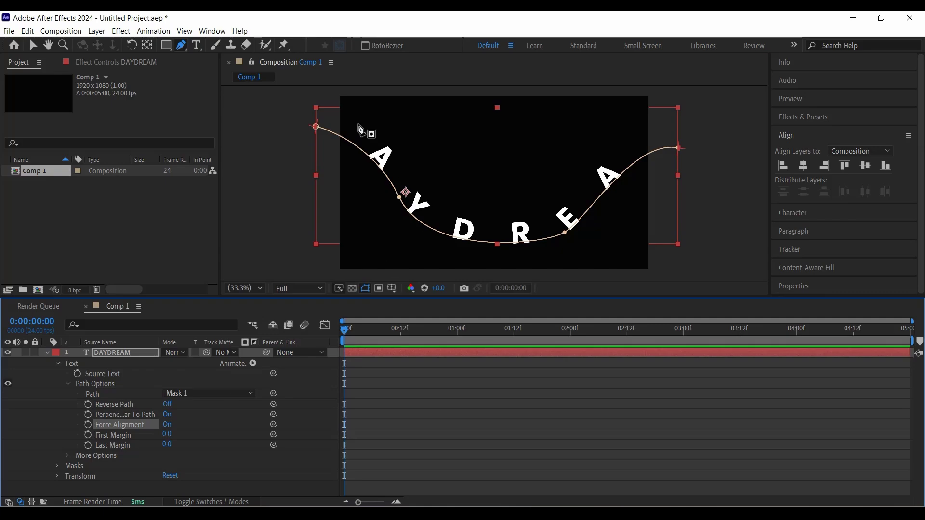
{"action": "left_click", "coordinate": [167, 425]}
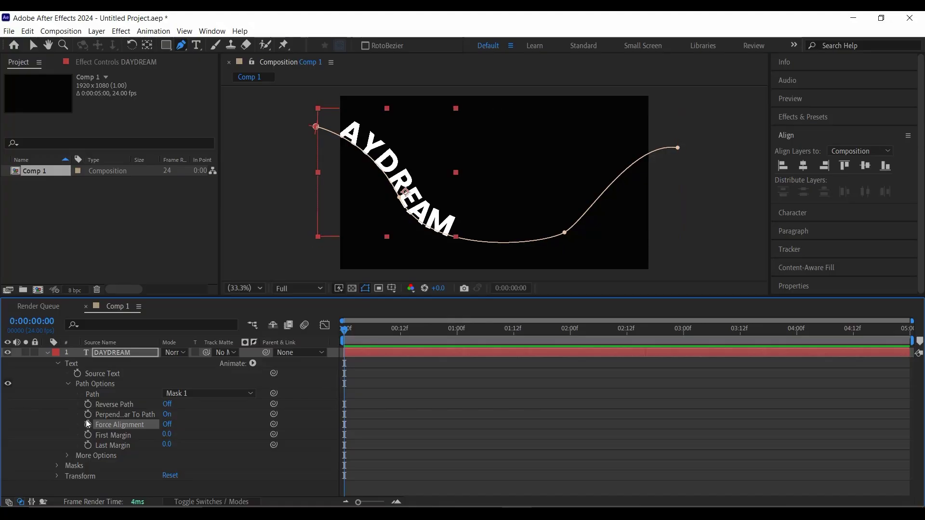
Keyframe First Margin from 0.0 at 0:00:00:00 to 2643.0 at 0:00:01:00 and preview the text travelling along the path
{"action": "left_click", "coordinate": [152, 445]}
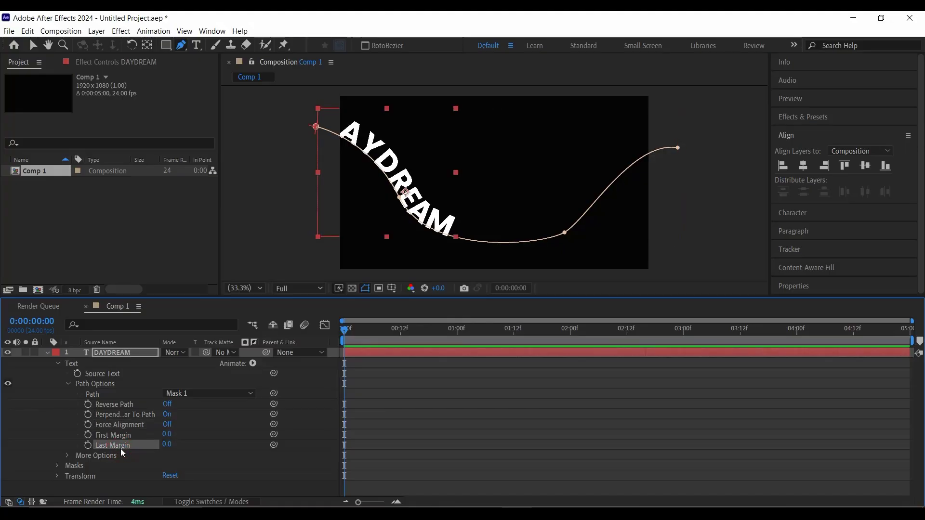
{"action": "left_click", "coordinate": [152, 435]}
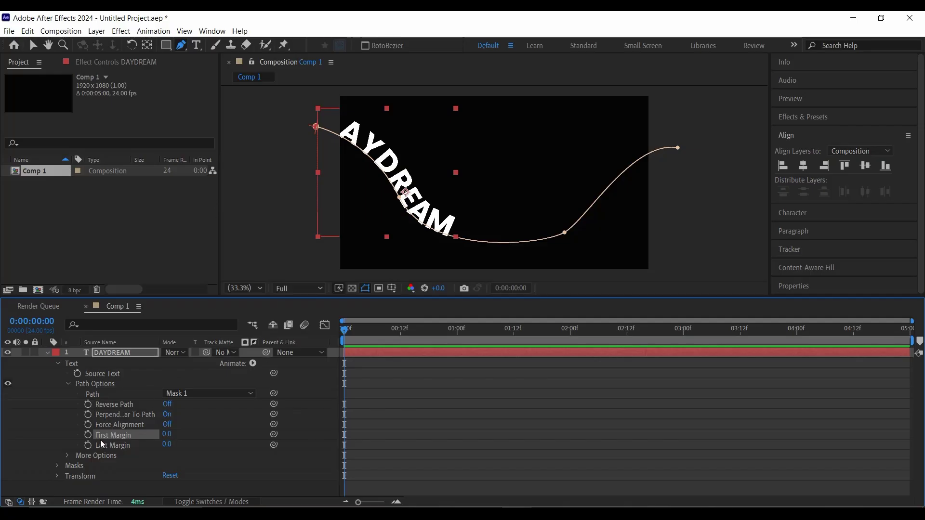
{"action": "left_click", "coordinate": [88, 436]}
{"action": "left_click_drag", "start_coordinate": [353, 331], "coordinate": [457, 336]}
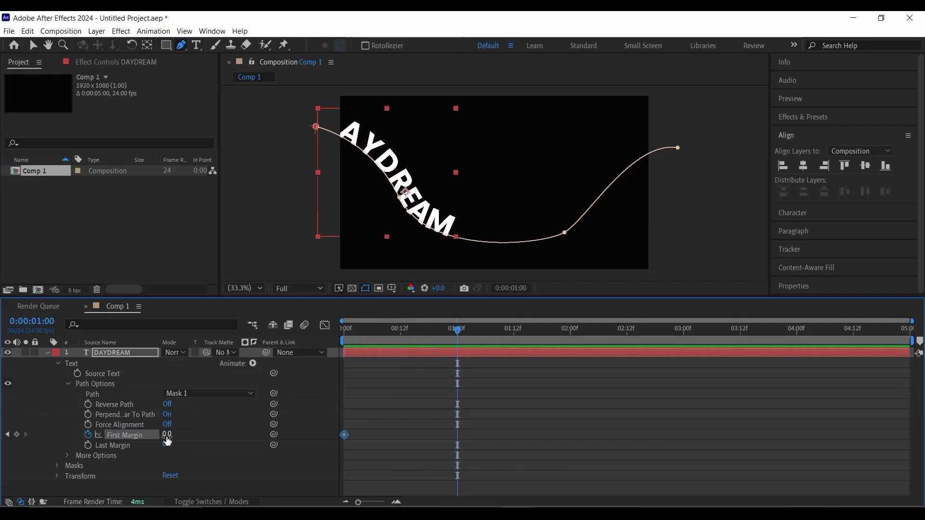
{"action": "left_click_drag", "start_coordinate": [166, 437], "coordinate": [216, 402]}
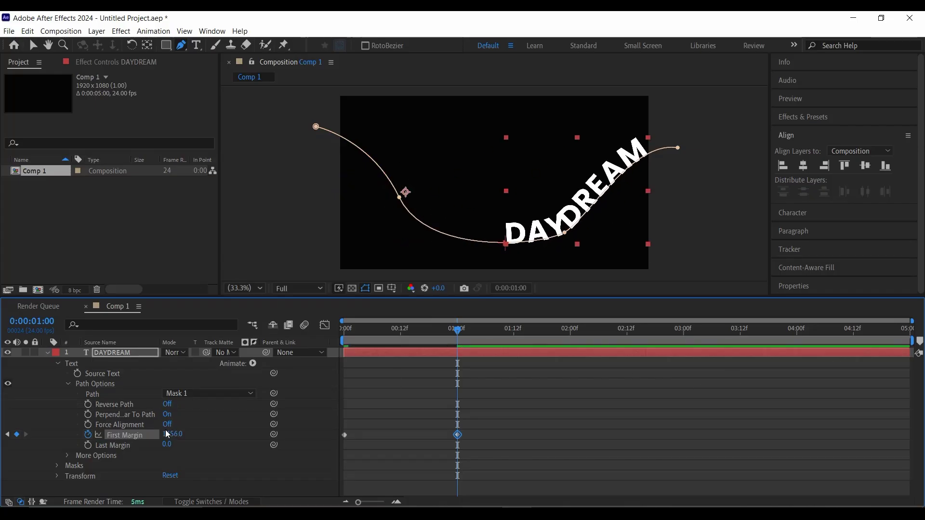
{"action": "left_click_drag", "start_coordinate": [172, 435], "coordinate": [203, 431]}
{"action": "key", "text": "Home"}
{"action": "key", "text": "space"}
{"action": "key", "text": "space"}
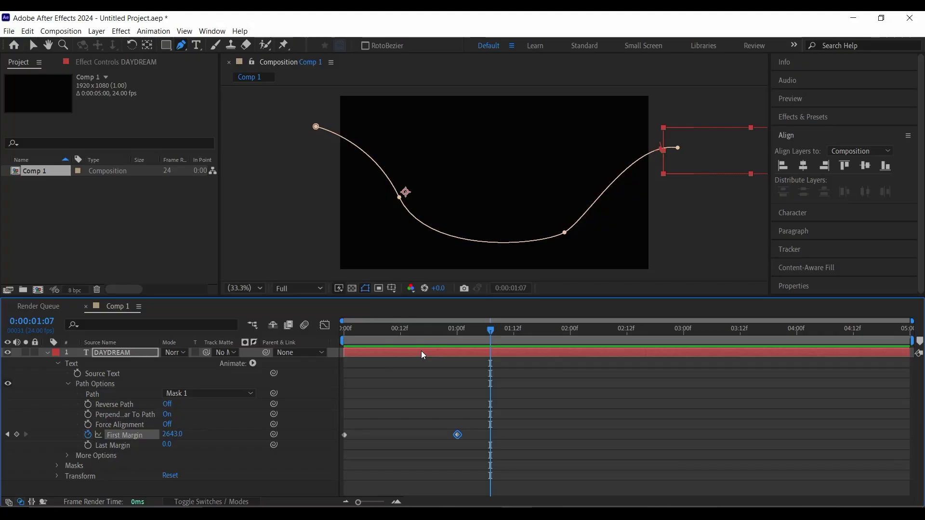
Set the text's path back to None, delete the layer's mask and return to 0:00:00:00
{"action": "left_click", "coordinate": [183, 393]}
{"action": "left_click", "coordinate": [186, 404]}
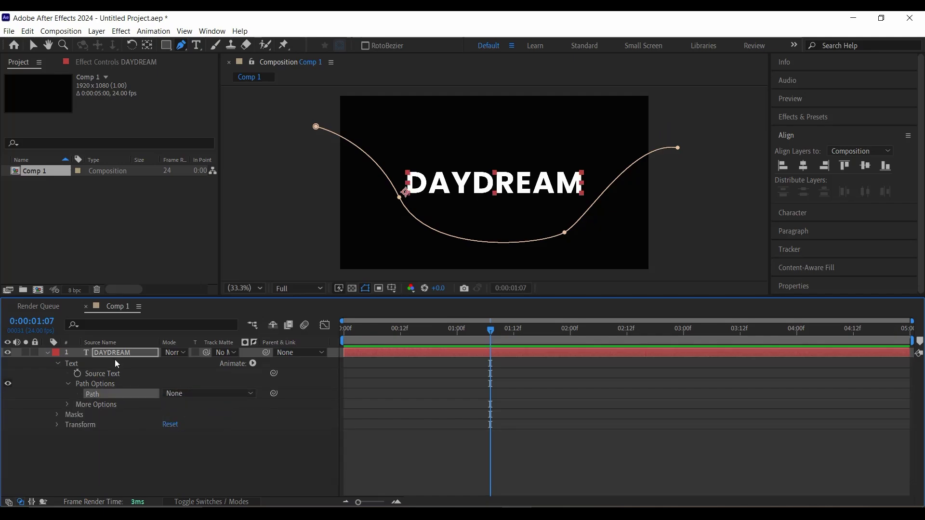
{"action": "left_click", "coordinate": [74, 414]}
{"action": "key", "text": "Delete"}
{"action": "key", "text": "Home"}
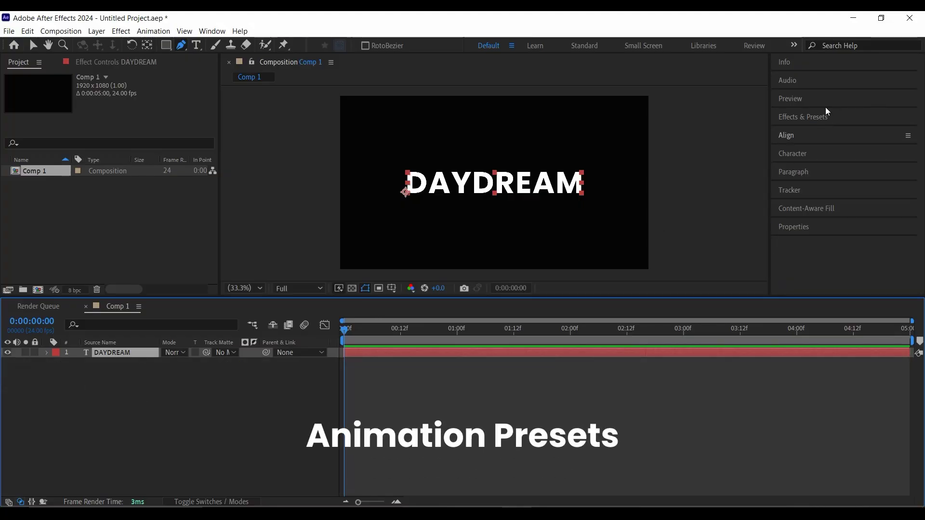
Look through the animation preset folders and list the 3D Text presets within the Text category
{"action": "left_click", "coordinate": [810, 118]}
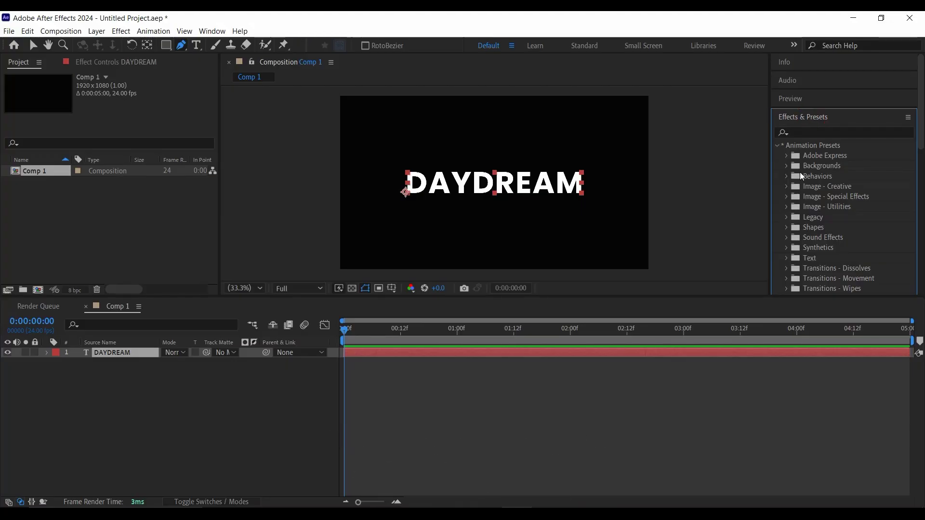
{"action": "left_click", "coordinate": [778, 146]}
{"action": "left_click", "coordinate": [778, 146]}
{"action": "scroll", "coordinate": [800, 177], "scroll_direction": "down", "scroll_amount": 2}
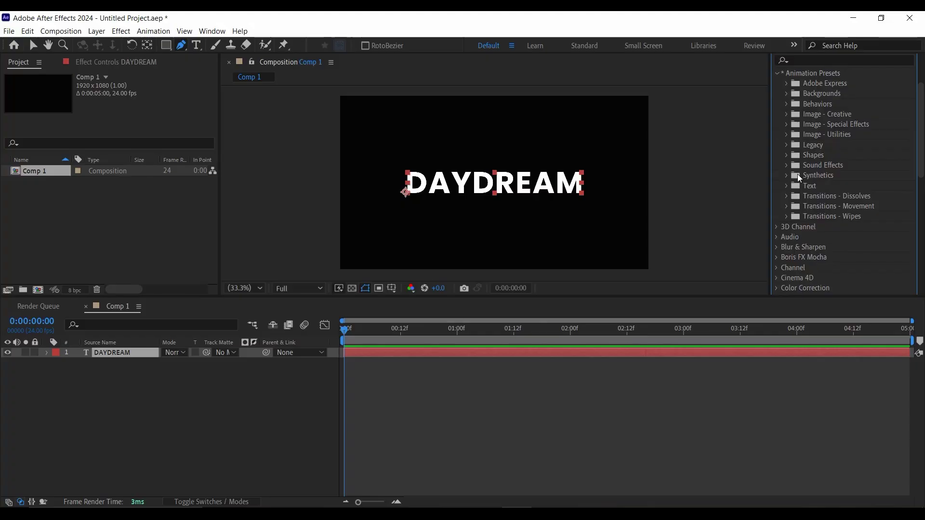
{"action": "left_click", "coordinate": [787, 186]}
{"action": "scroll", "coordinate": [803, 96], "scroll_direction": "down", "scroll_amount": 2}
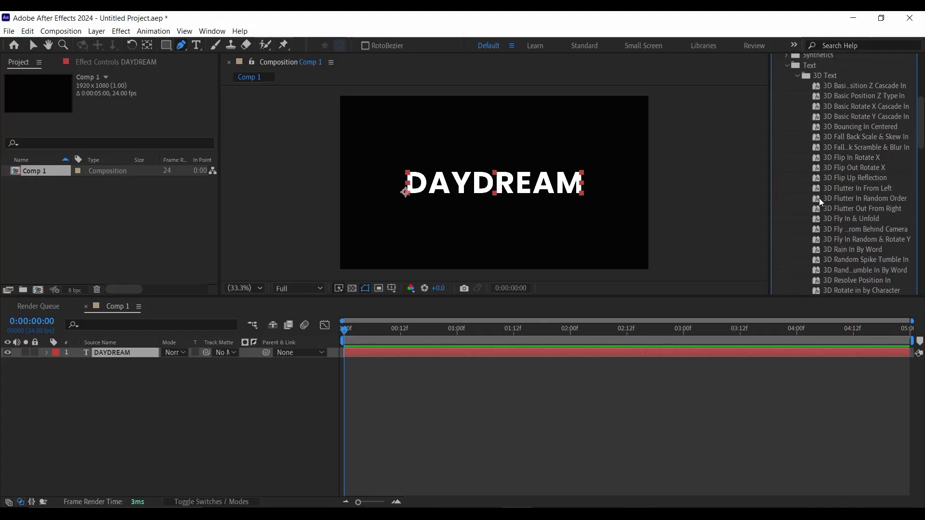
{"action": "left_click", "coordinate": [799, 76]}
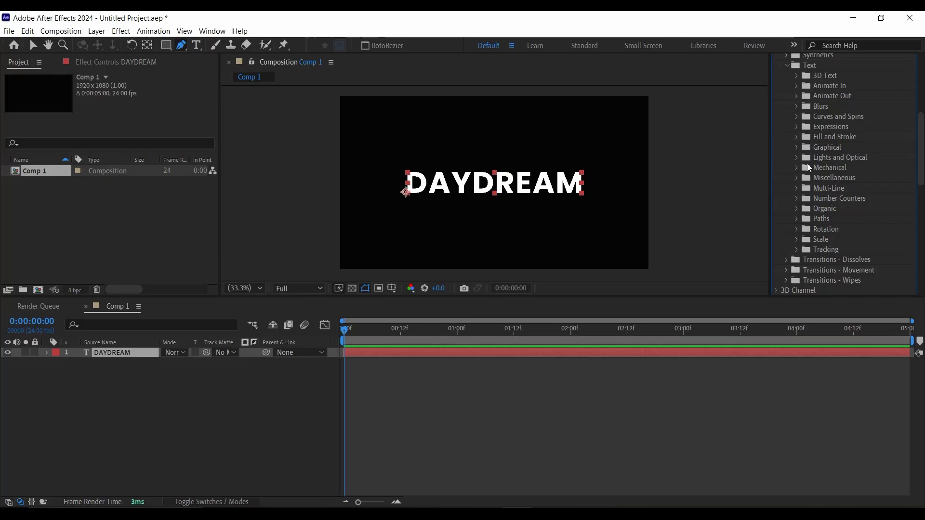
{"action": "left_click", "coordinate": [797, 77]}
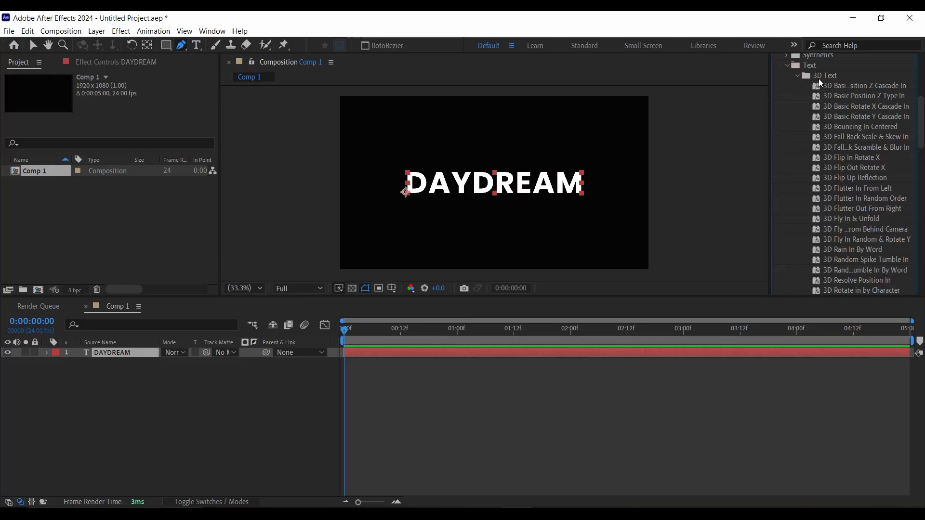
Apply the 3D Basic Position Z Cascade In preset to the DAYDREAM layer at 0:00:00:00 and preview the animation
{"action": "left_click_drag", "start_coordinate": [827, 83], "coordinate": [128, 354]}
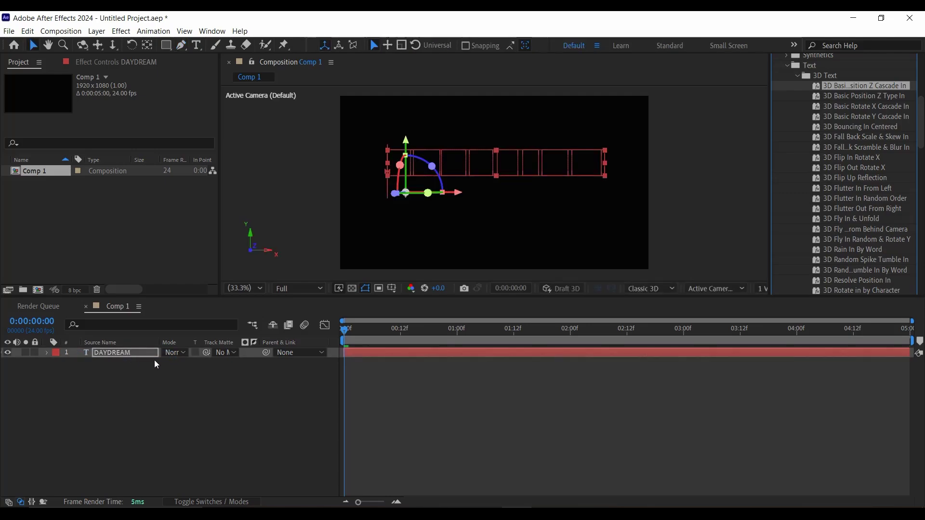
{"action": "key", "text": "space"}
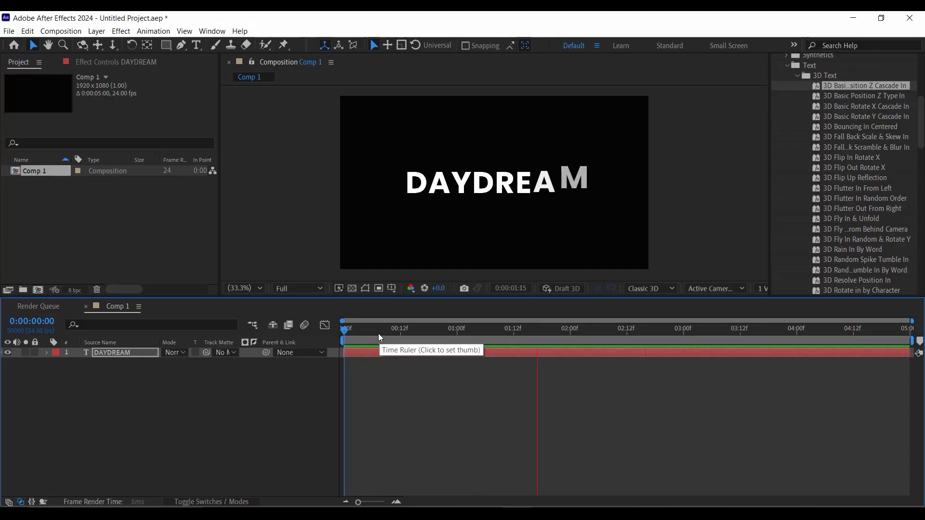
{"action": "key", "text": "space"}
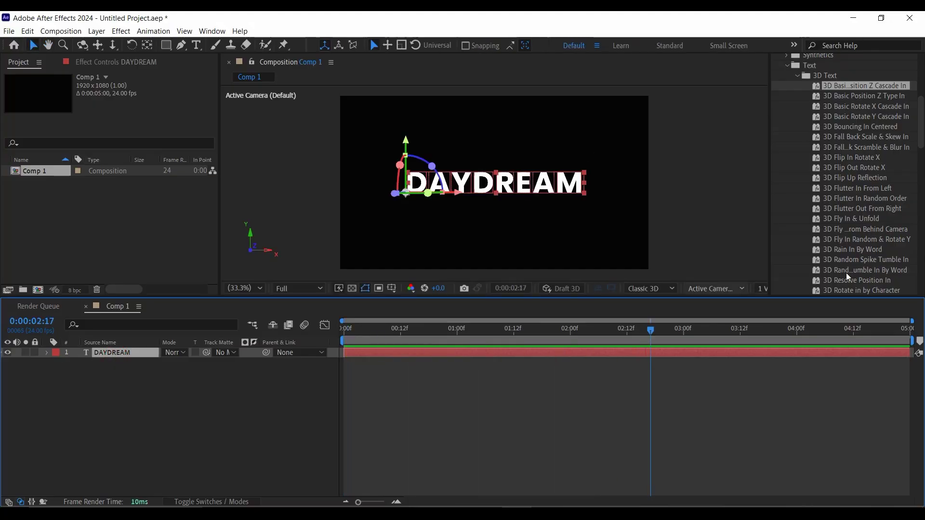
Look through the remaining 3D Text presets and the other Text preset folders
{"action": "scroll", "coordinate": [872, 193], "scroll_direction": "down", "scroll_amount": 5}
{"action": "scroll", "coordinate": [864, 211], "scroll_direction": "down", "scroll_amount": 5}
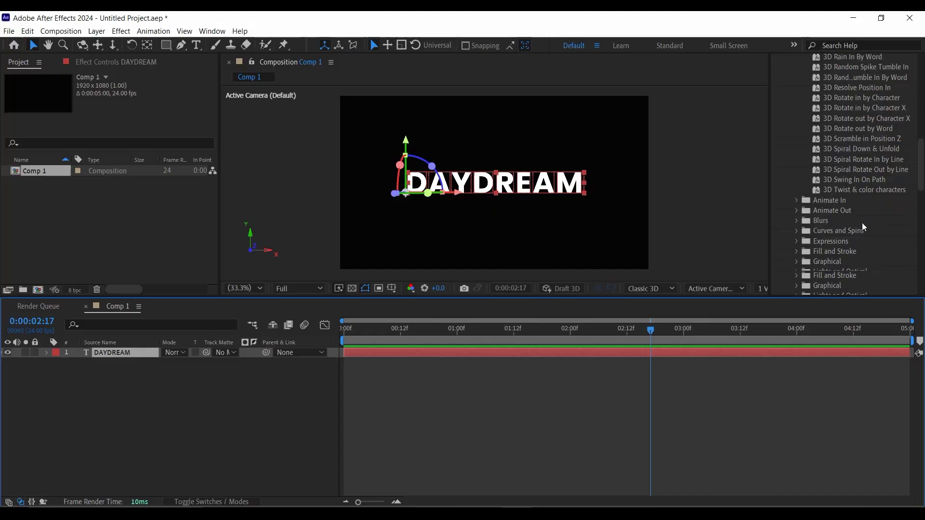
{"action": "scroll", "coordinate": [862, 216], "scroll_direction": "up", "scroll_amount": 6}
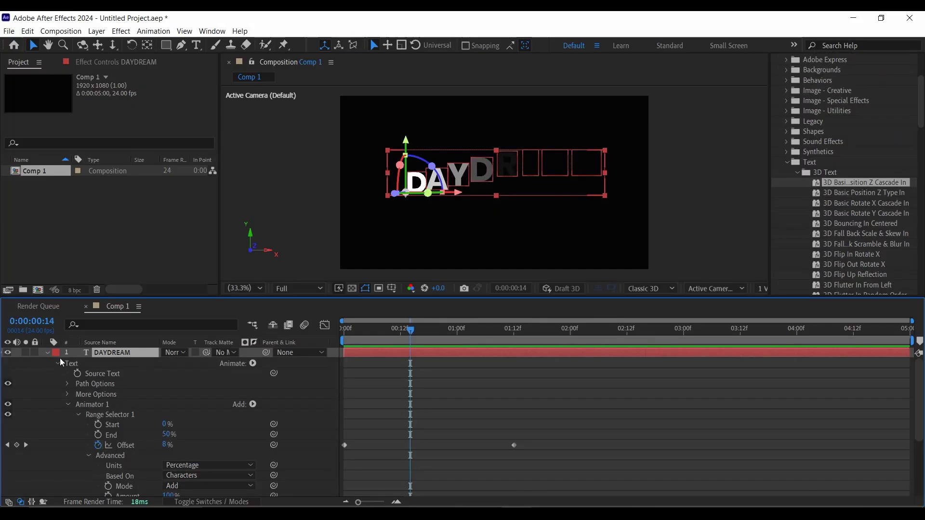
Examine the Animator 1 and Range Selector 1 properties added by the preset while scrubbing through the animation
{"action": "scroll", "coordinate": [133, 410], "scroll_direction": "down", "scroll_amount": 4}
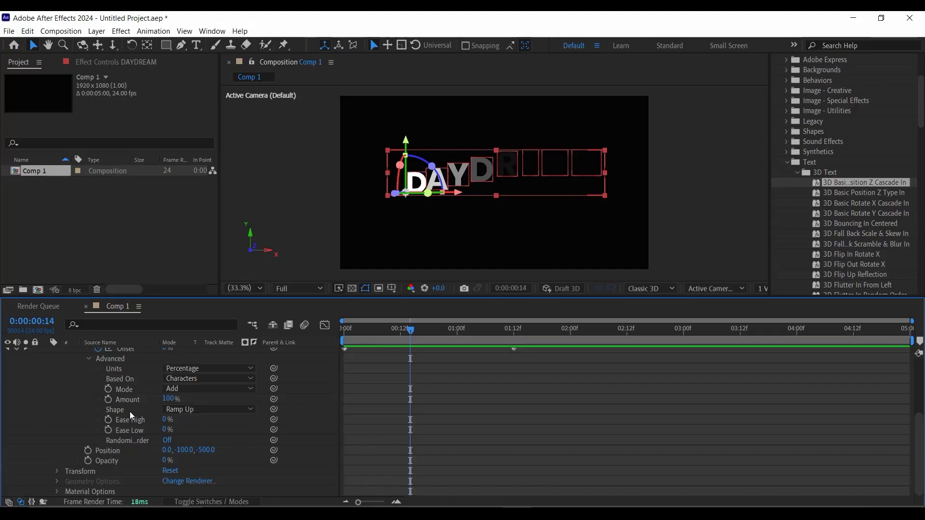
{"action": "scroll", "coordinate": [140, 451], "scroll_direction": "up", "scroll_amount": 4}
{"action": "scroll", "coordinate": [139, 444], "scroll_direction": "down", "scroll_amount": 4}
{"action": "left_click_drag", "start_coordinate": [406, 332], "coordinate": [495, 331]}
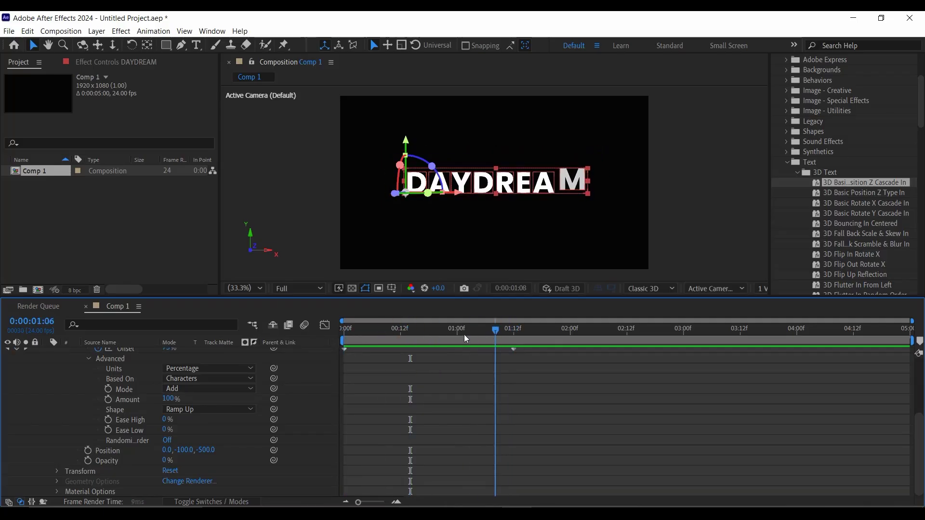
{"action": "key", "text": "Home"}
{"action": "scroll", "coordinate": [309, 386], "scroll_direction": "up", "scroll_amount": 2}
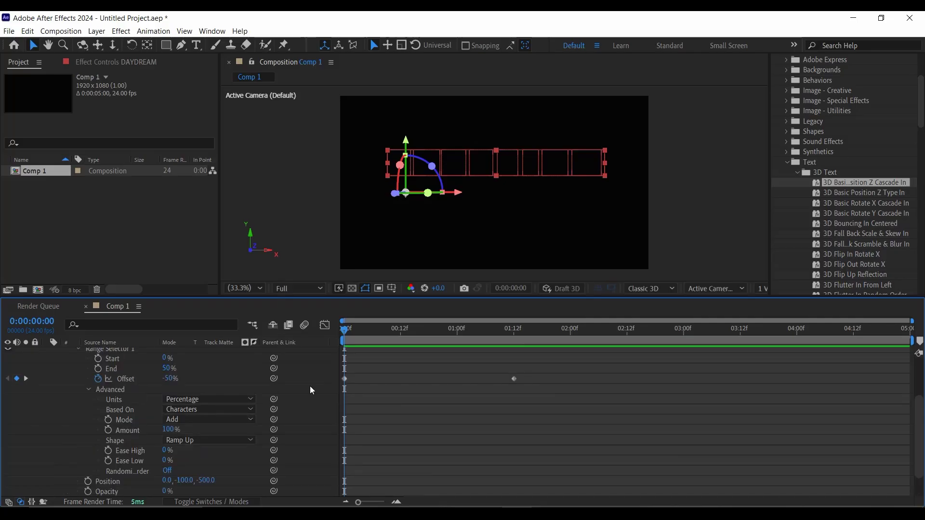
{"action": "scroll", "coordinate": [310, 386], "scroll_direction": "up", "scroll_amount": 3}
{"action": "left_click", "coordinate": [48, 353]}
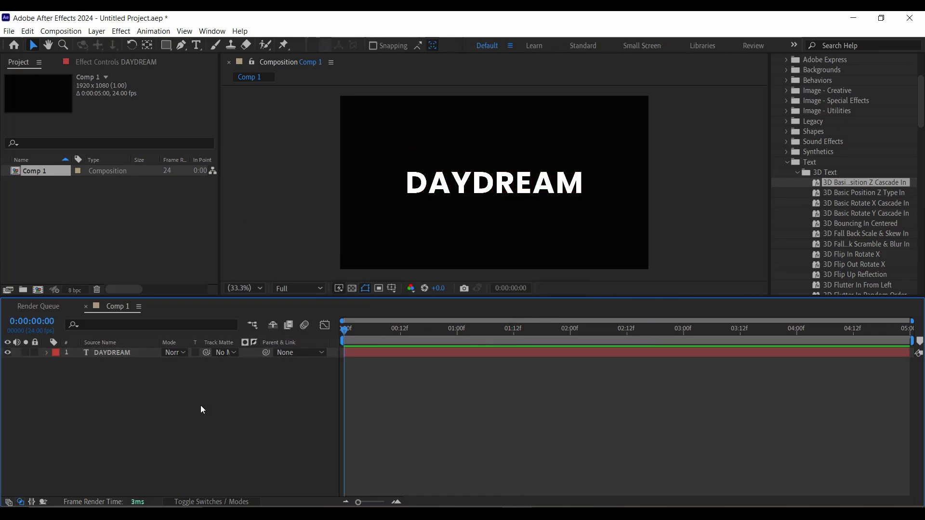
Select the plain DAYDREAM layer and collapse the list of effects and presets
{"action": "left_click", "coordinate": [138, 353]}
{"action": "key", "text": "ctrl+5"}
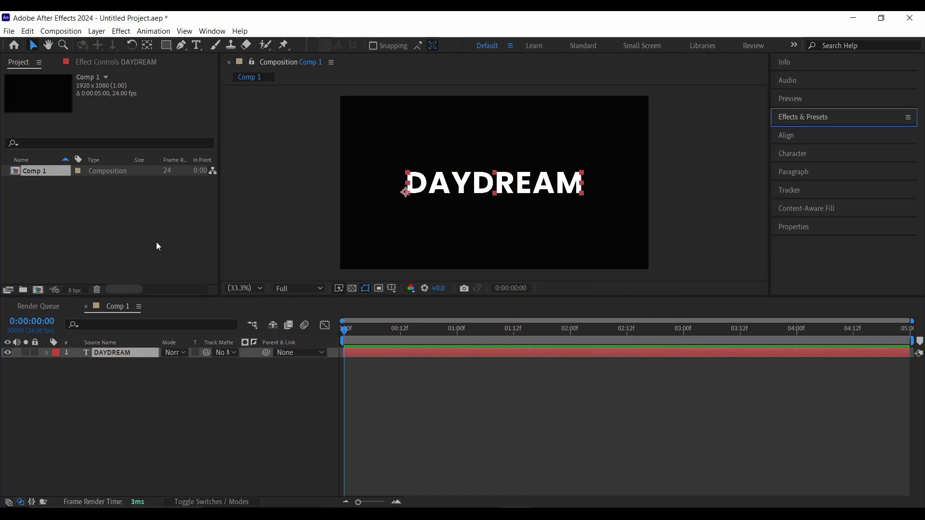